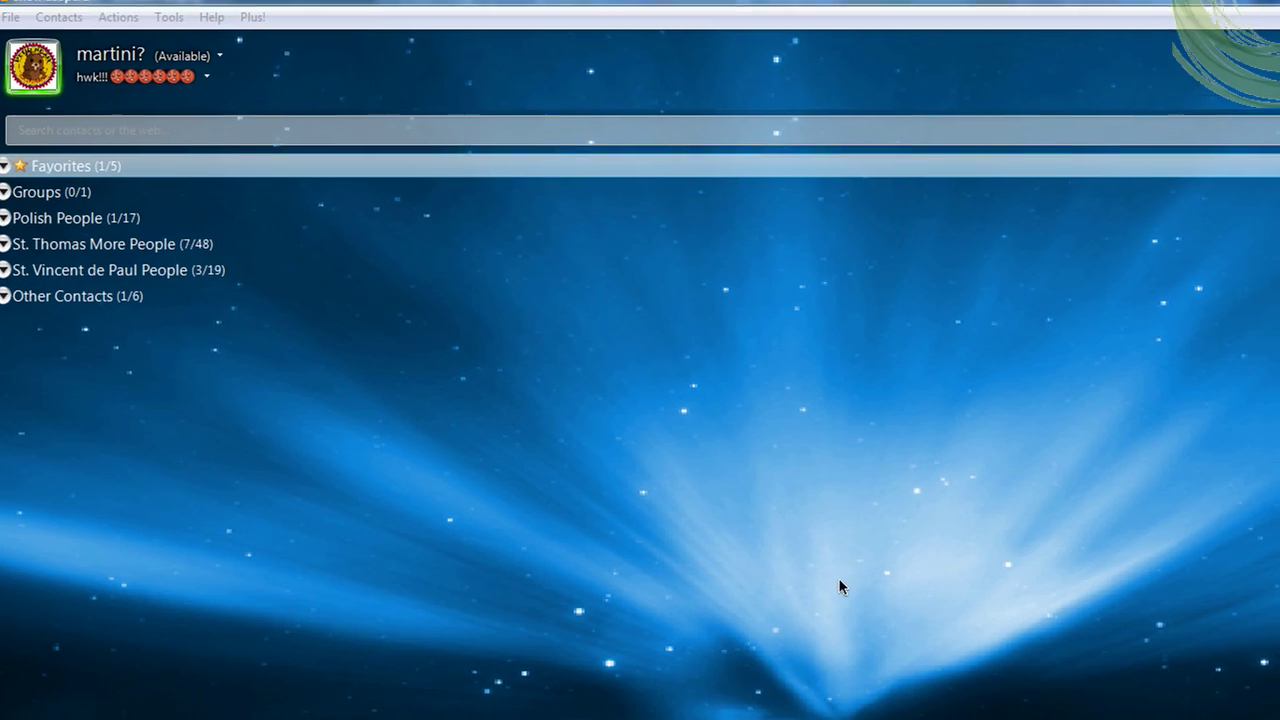
Step: Switch to Firefox, search the web for "messenger plus", and open the download page of the Messenger Plus! Live site
{"action": "key", "text": "alt+Tab"}
{"action": "key", "text": "alt+Tab"}
{"action": "key", "text": "alt+Tab"}
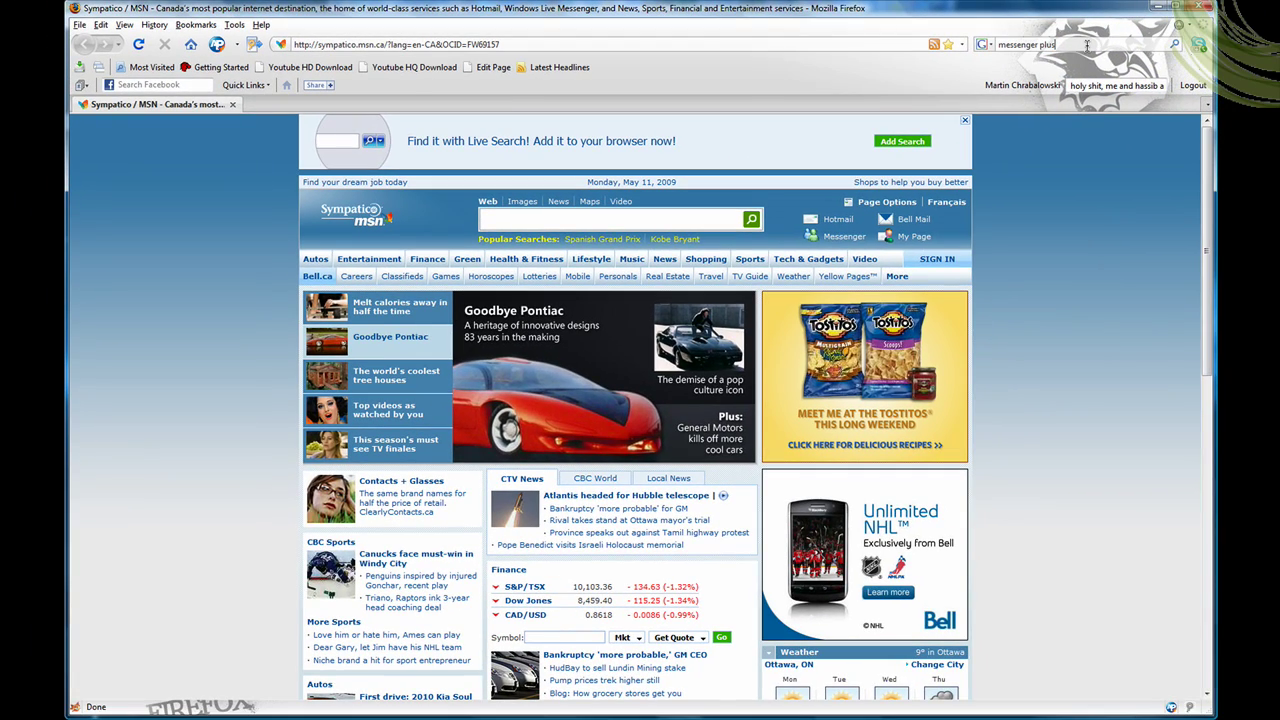
{"action": "key", "text": "Return"}
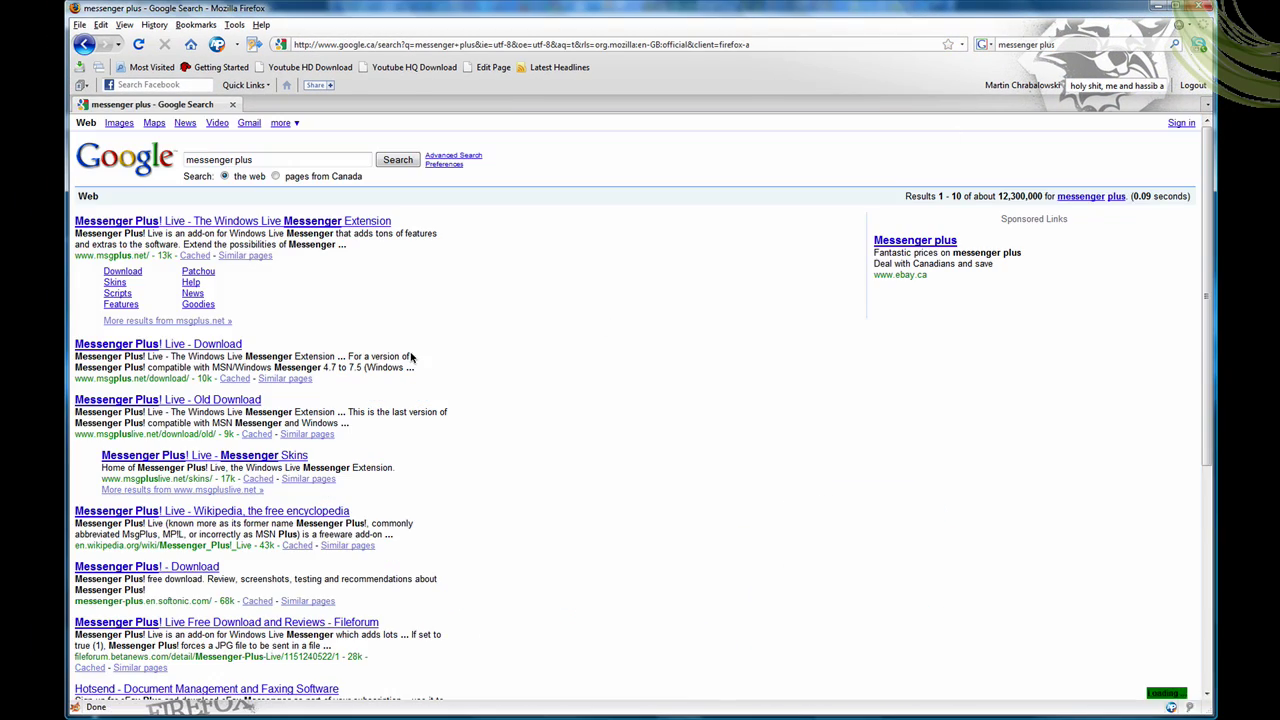
{"action": "left_click", "coordinate": [185, 222]}
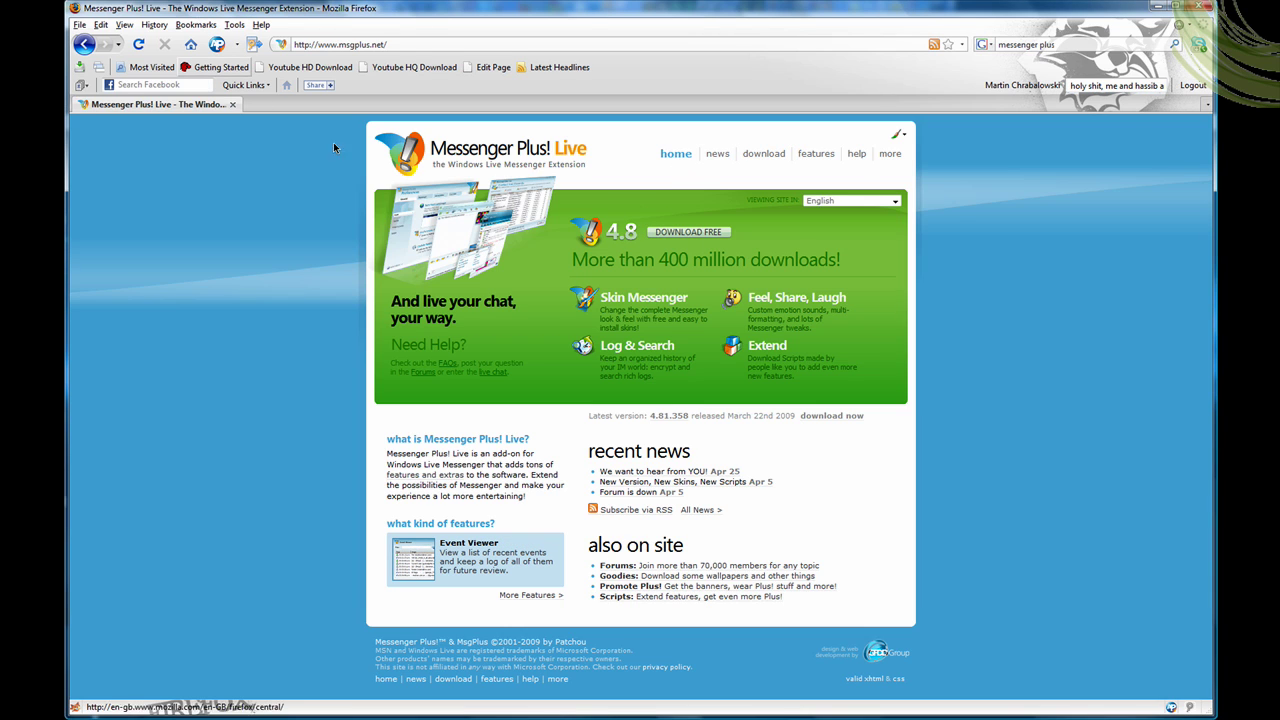
{"action": "left_click", "coordinate": [760, 154]}
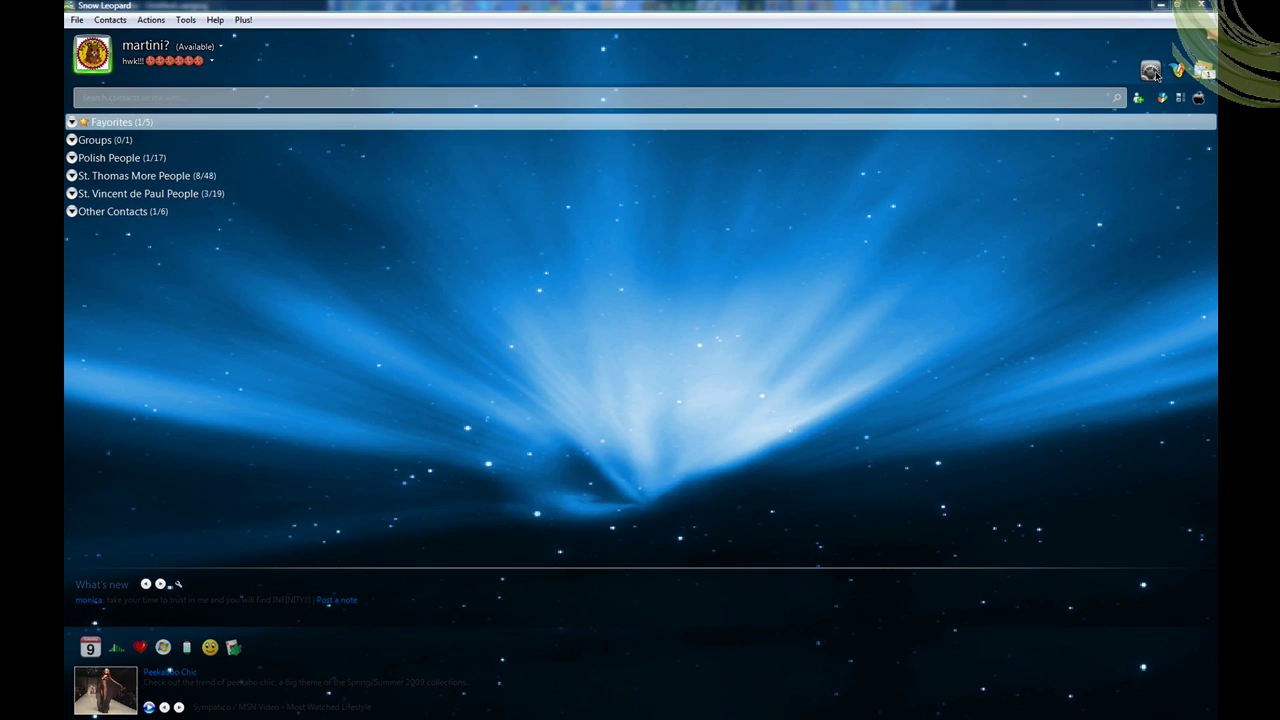
Step: Look over the Snow Leopard skin's options and the menu of the Messenger contact window
{"action": "left_click", "coordinate": [1150, 71]}
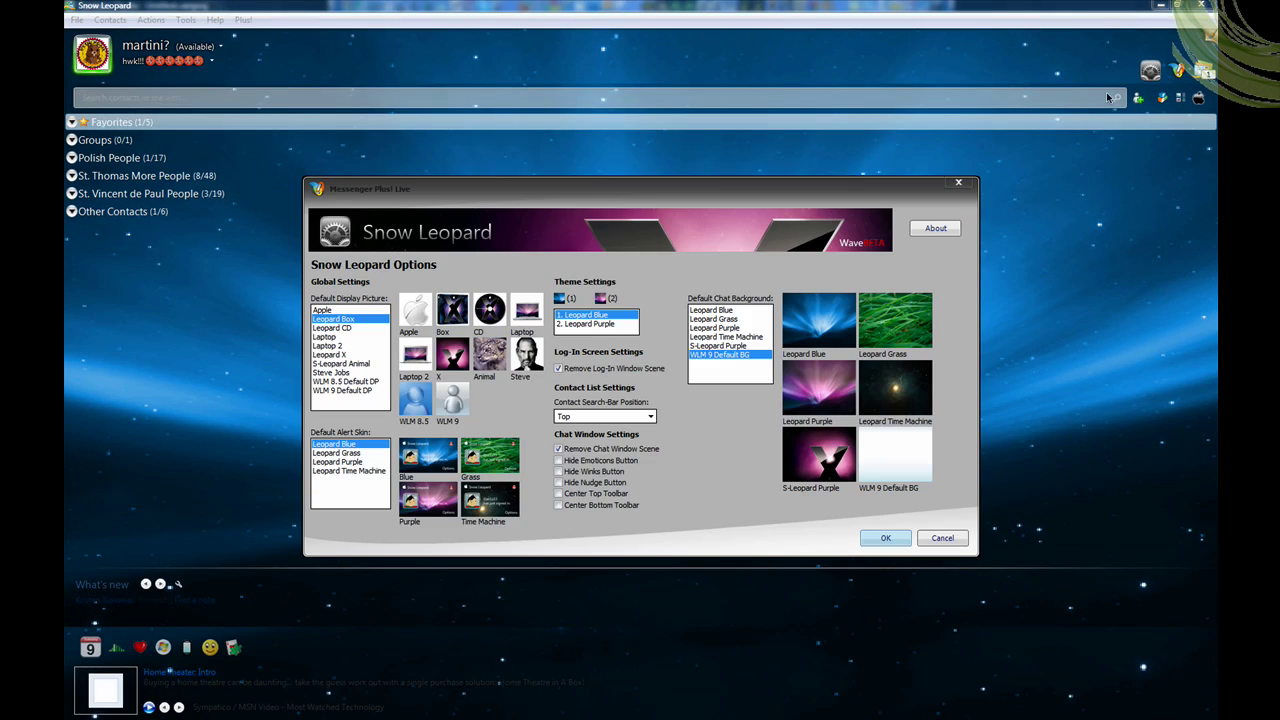
{"action": "left_click", "coordinate": [959, 182]}
{"action": "left_click", "coordinate": [1245, 117]}
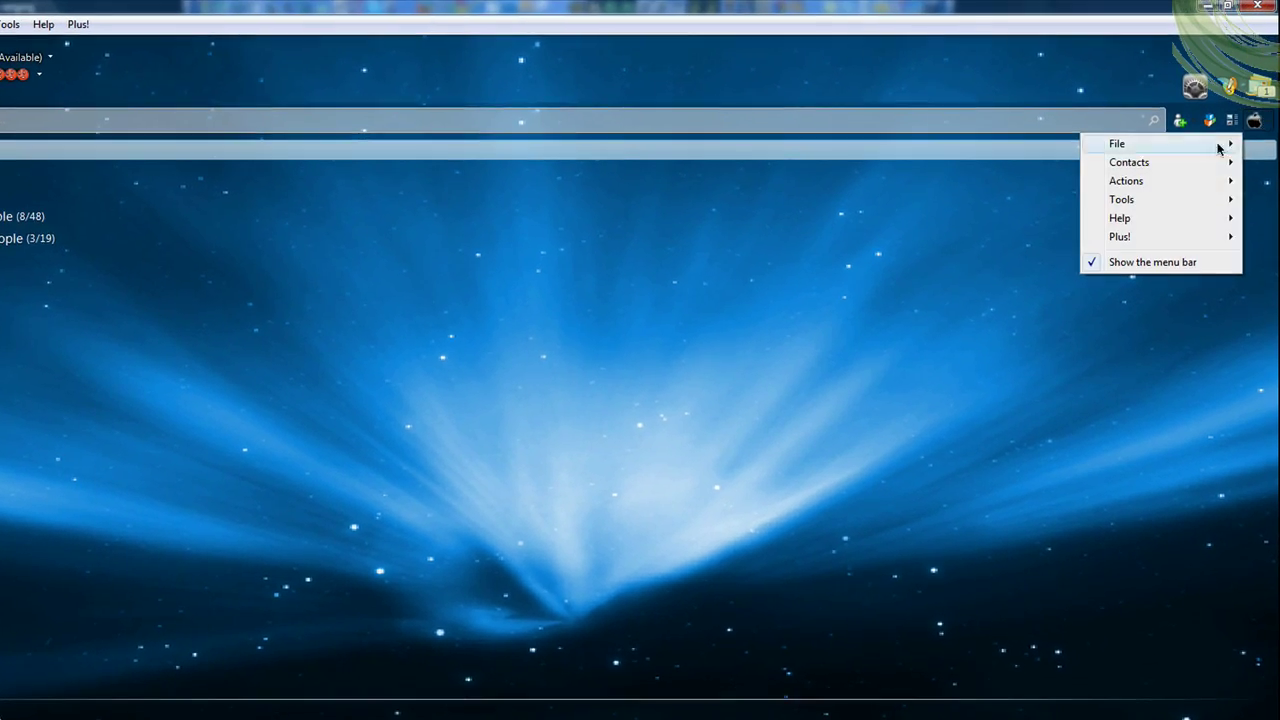
{"action": "left_click", "coordinate": [1151, 249]}
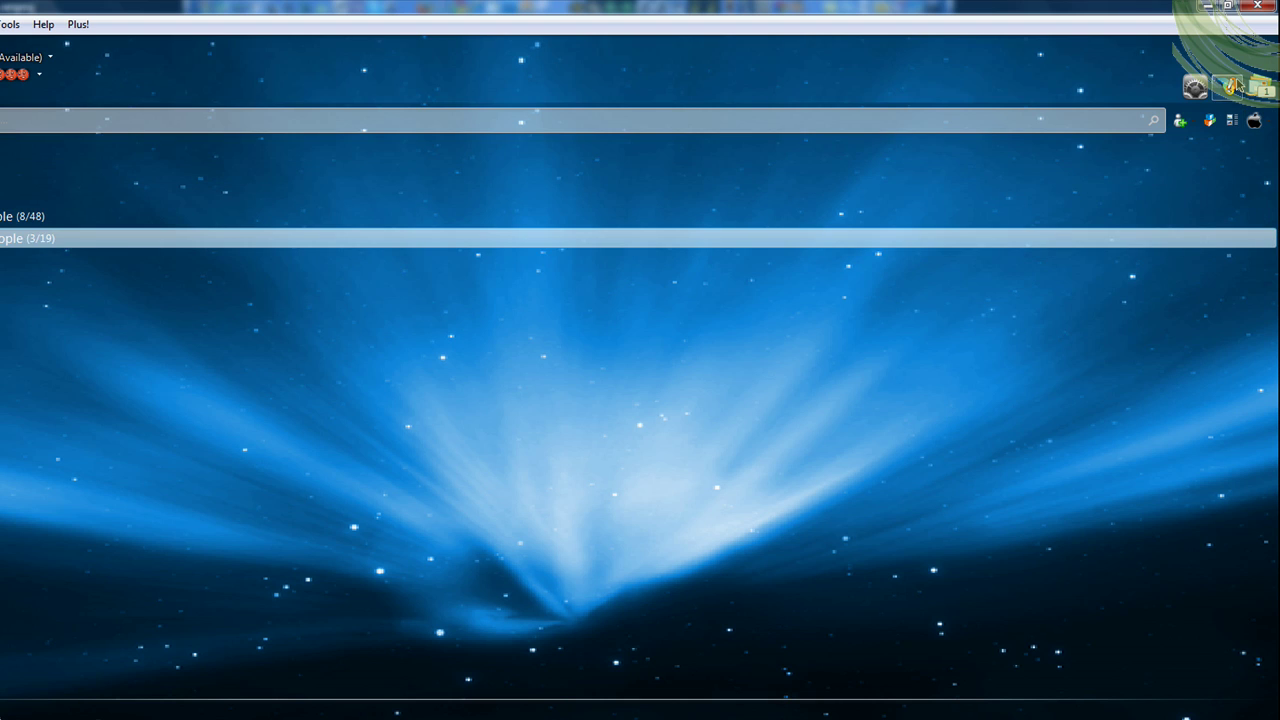
Step: Review the Messenger Plus! preferences for Messenger, conversations, customization and installed skins, and cancel the dialog
{"action": "left_click", "coordinate": [1236, 86]}
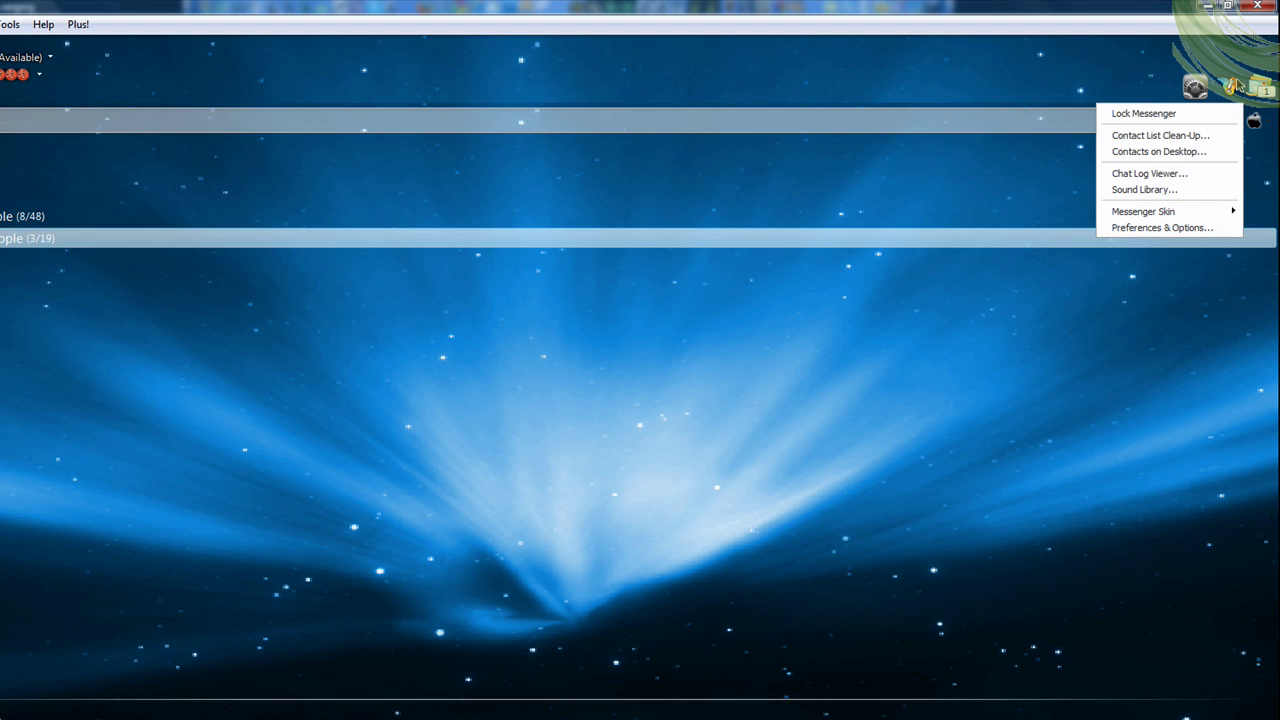
{"action": "left_click", "coordinate": [1166, 227]}
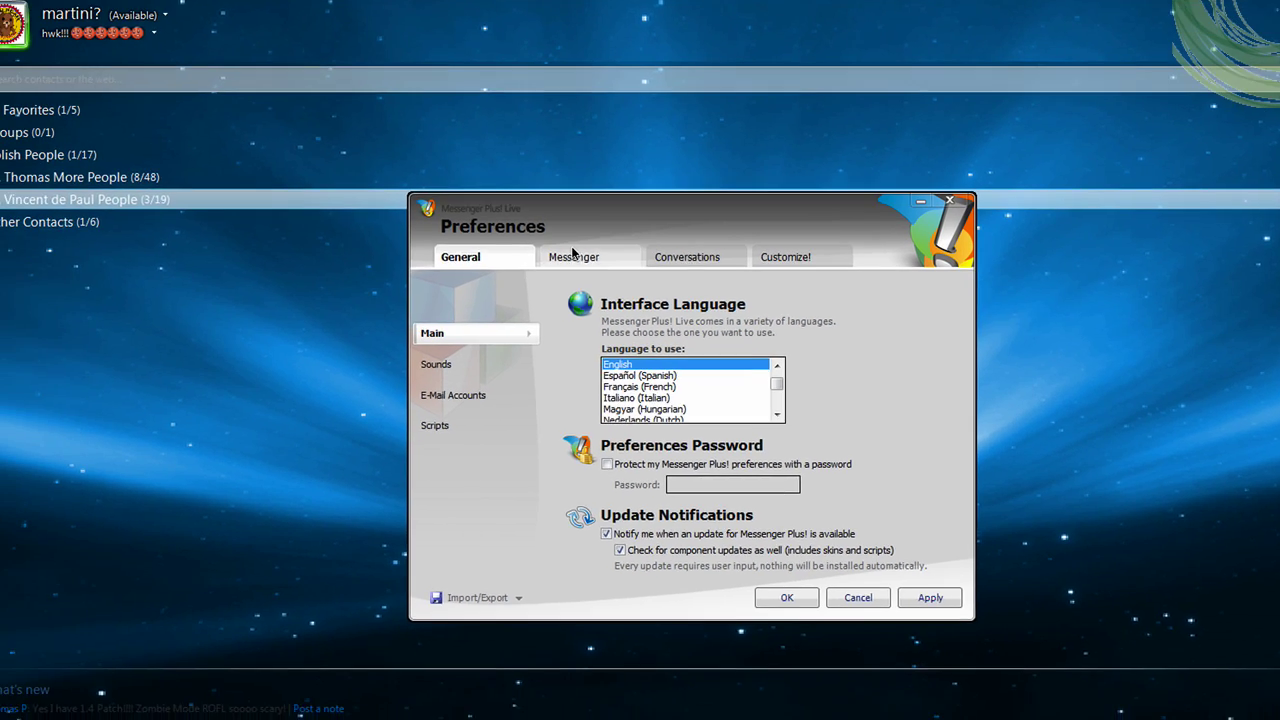
{"action": "left_click", "coordinate": [452, 295]}
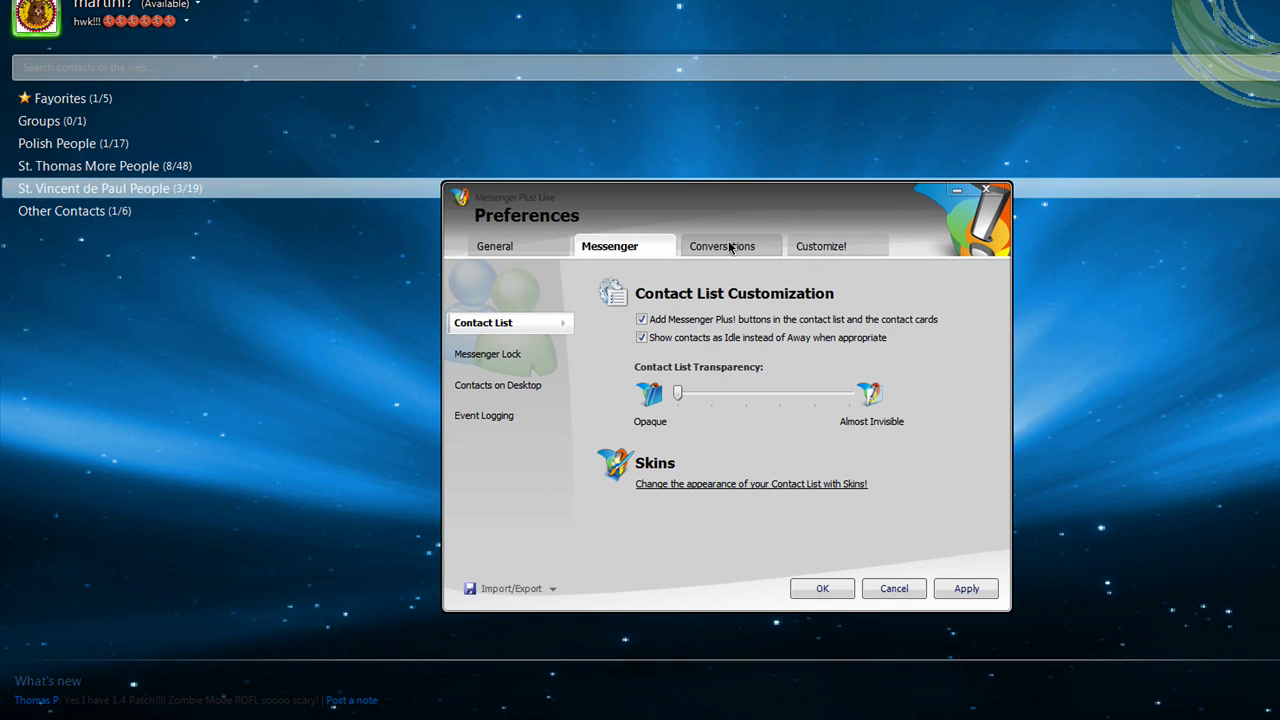
{"action": "left_click", "coordinate": [728, 247]}
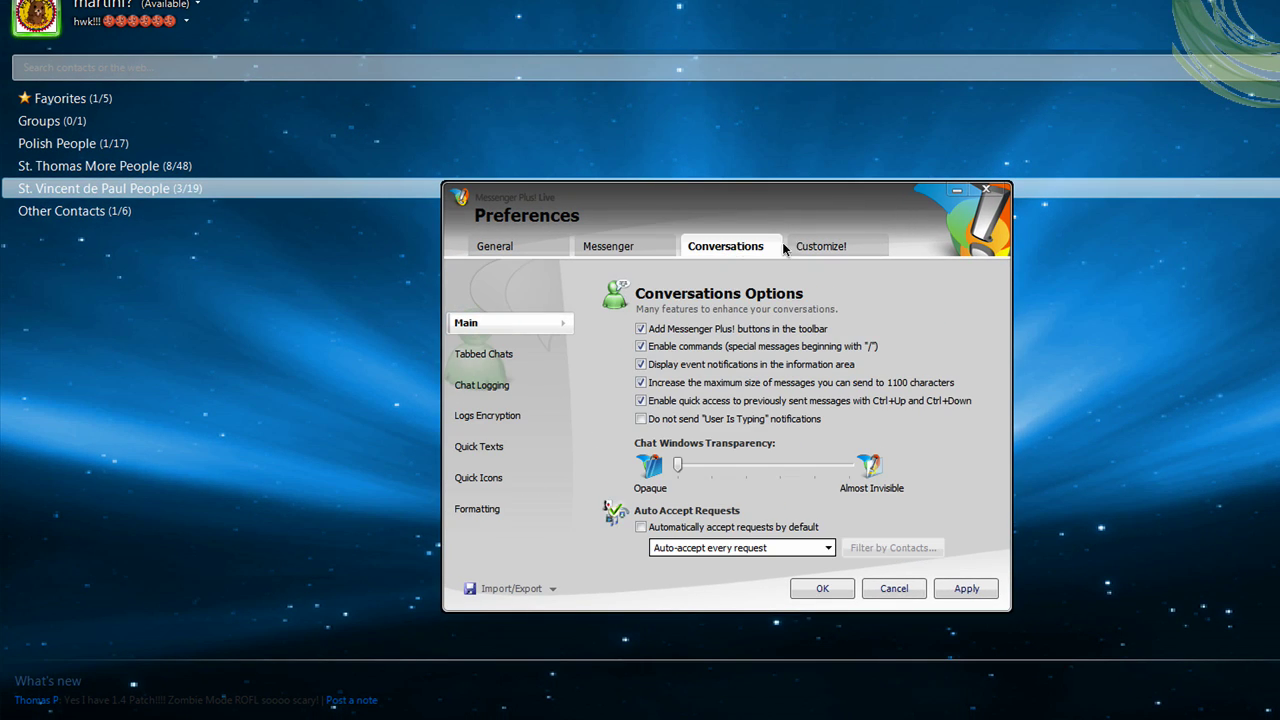
{"action": "left_click", "coordinate": [847, 244]}
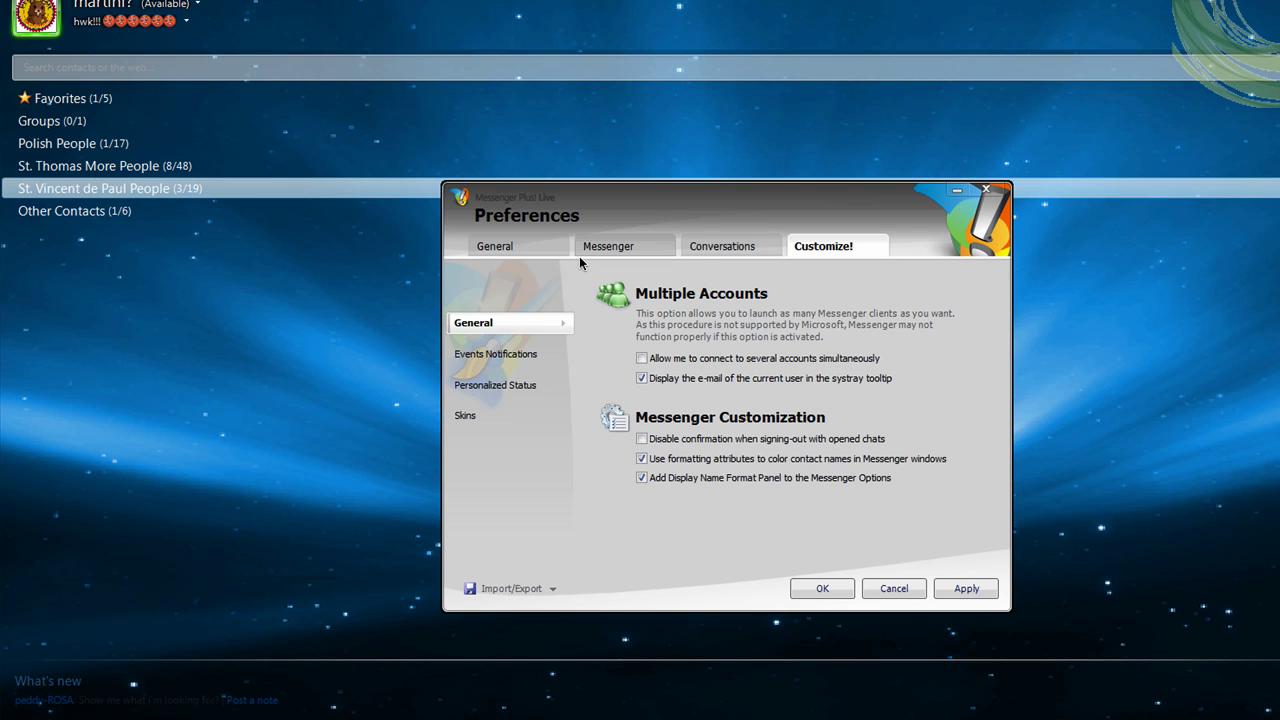
{"action": "left_click", "coordinate": [490, 416]}
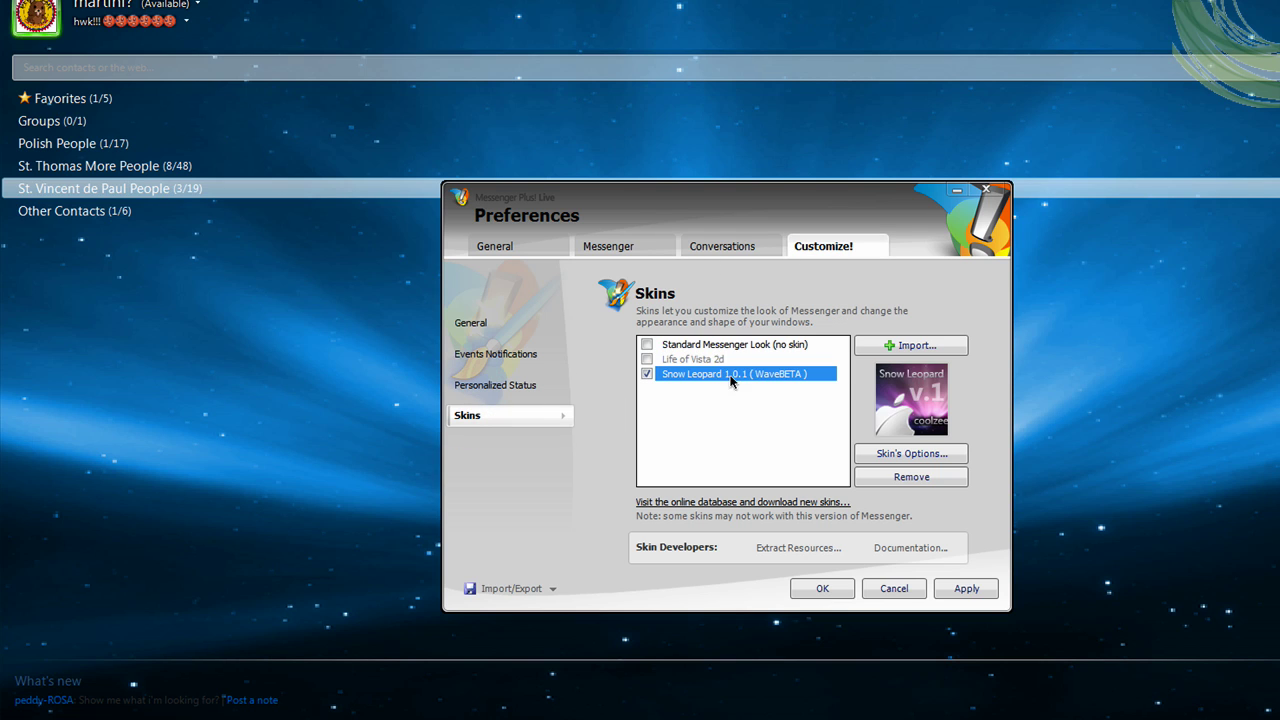
{"action": "left_click", "coordinate": [690, 345]}
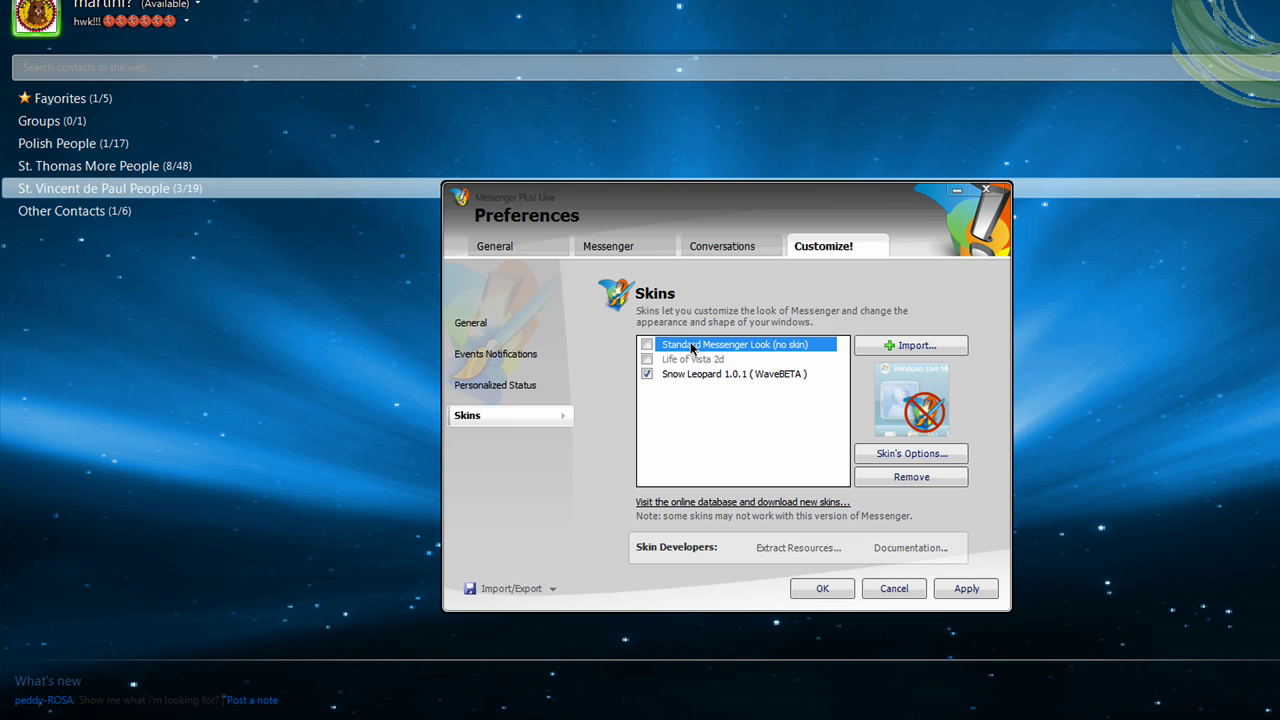
{"action": "left_click", "coordinate": [895, 589]}
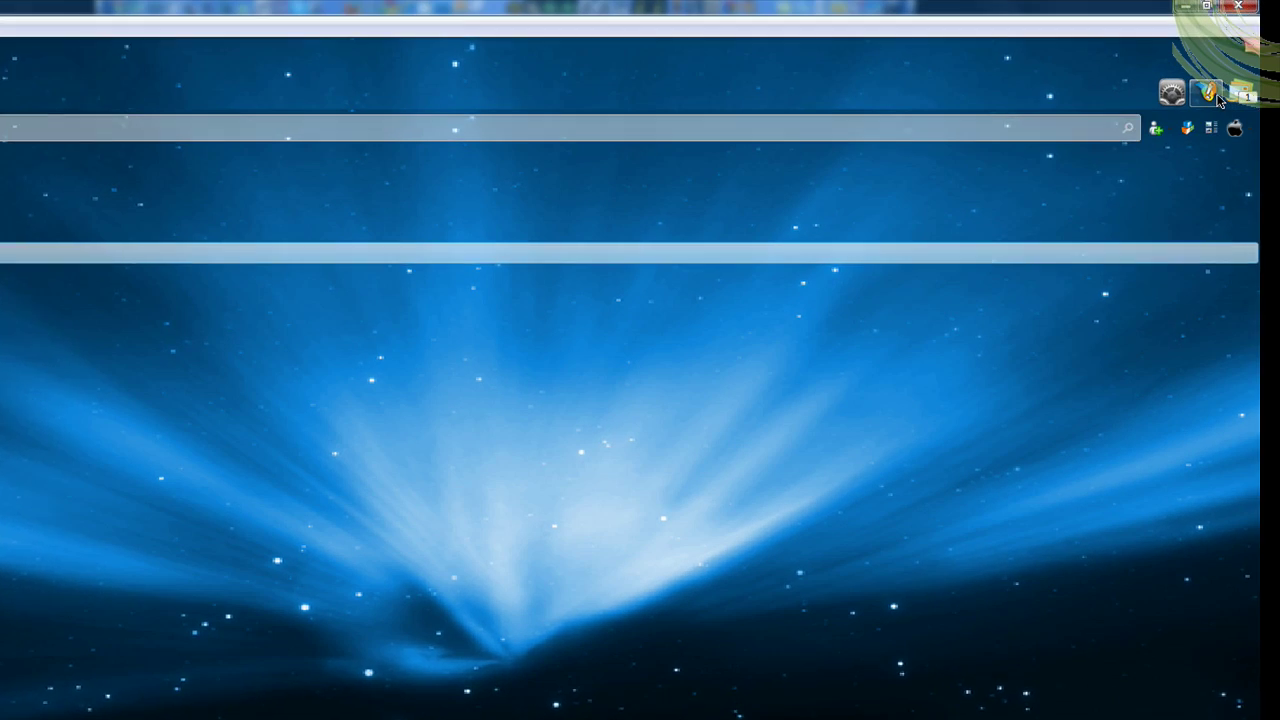
Step: Get new Messenger skins from the online Skins Database and open its Computer & OS category
{"action": "left_click", "coordinate": [1218, 97]}
{"action": "mouse_move", "coordinate": [1162, 235]}
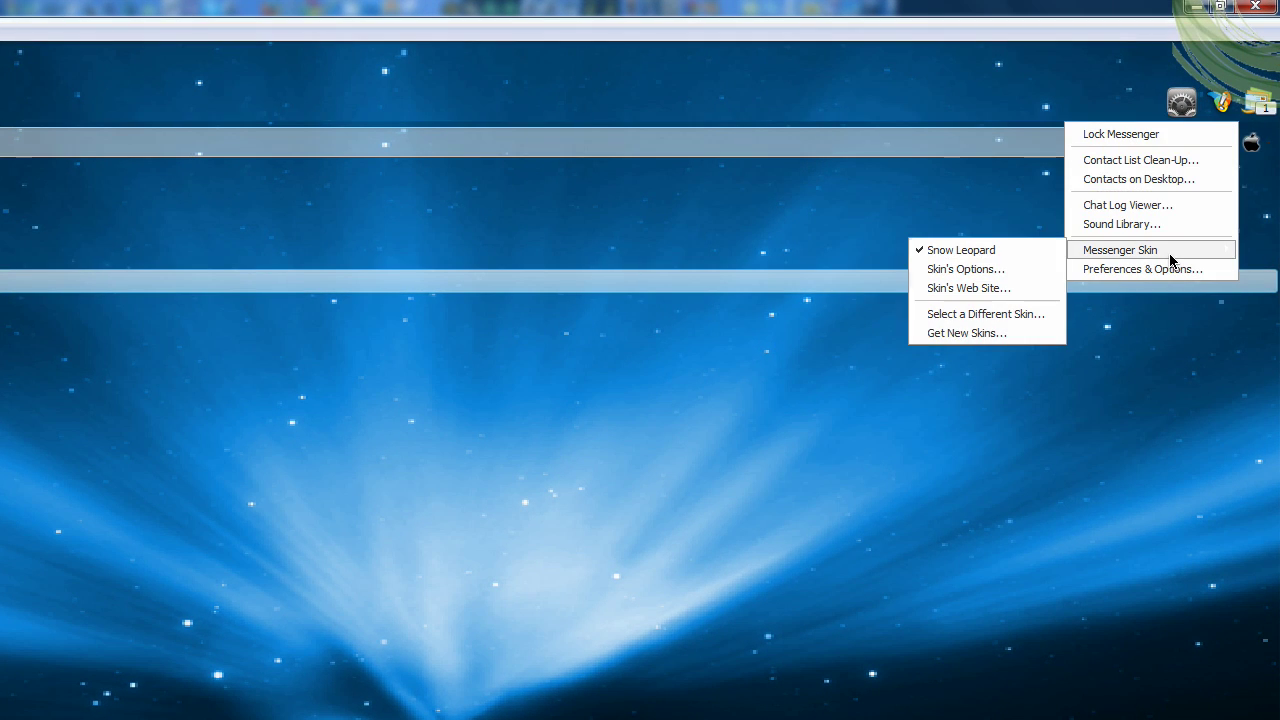
{"action": "left_click", "coordinate": [1018, 337]}
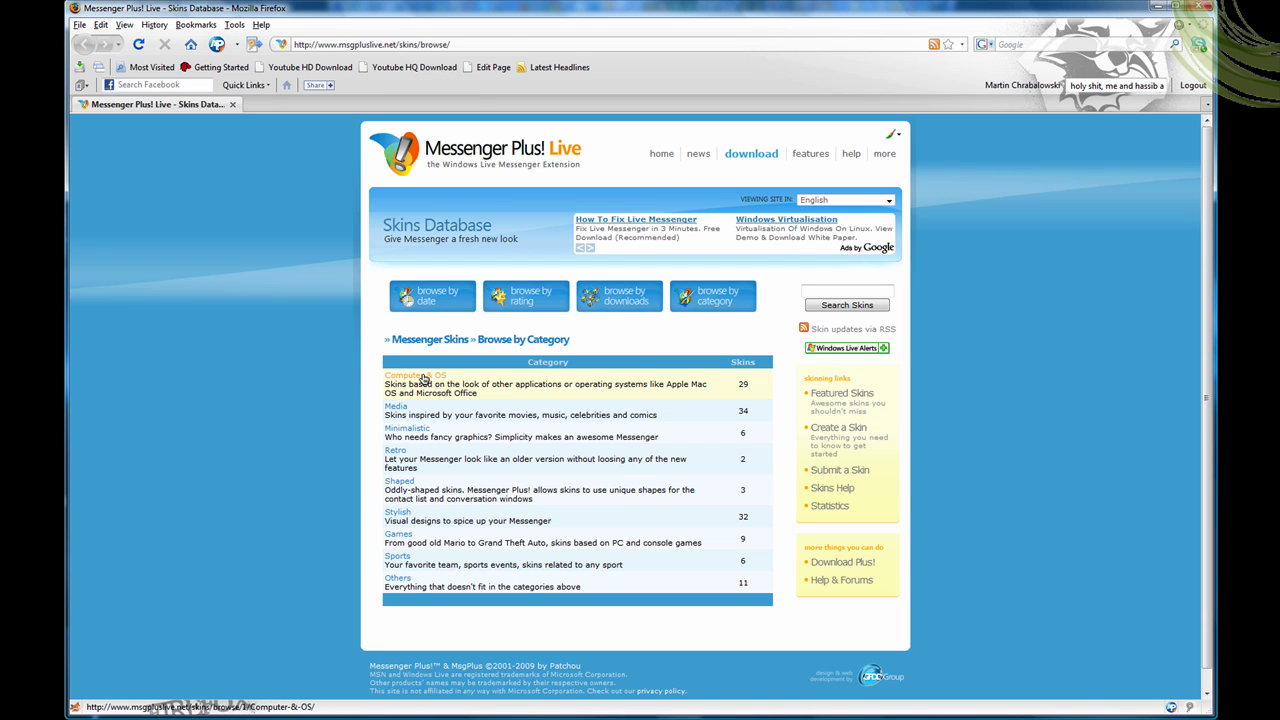
{"action": "left_click", "coordinate": [425, 377]}
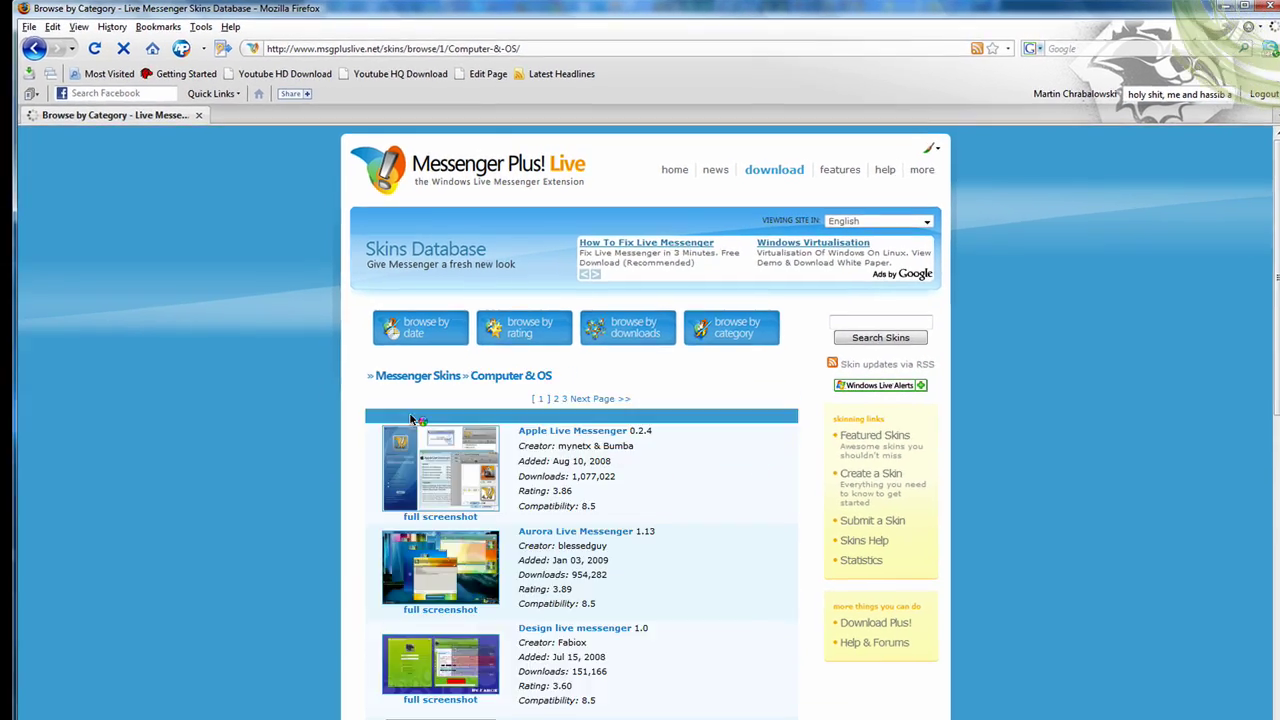
Step: Go to page 2 of the Computer & OS skins and open the Snow Leopard skin's page
{"action": "scroll", "coordinate": [458, 527], "scroll_direction": "down", "scroll_amount": 5}
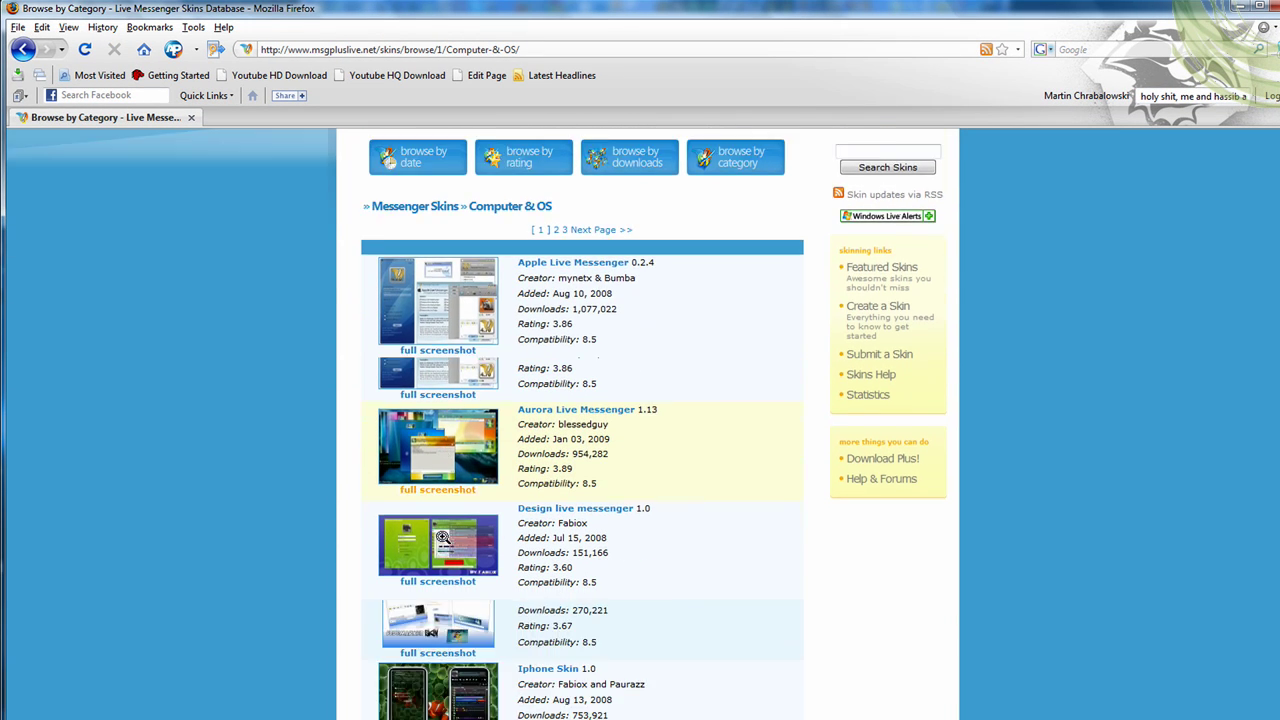
{"action": "scroll", "coordinate": [441, 541], "scroll_direction": "down", "scroll_amount": 8}
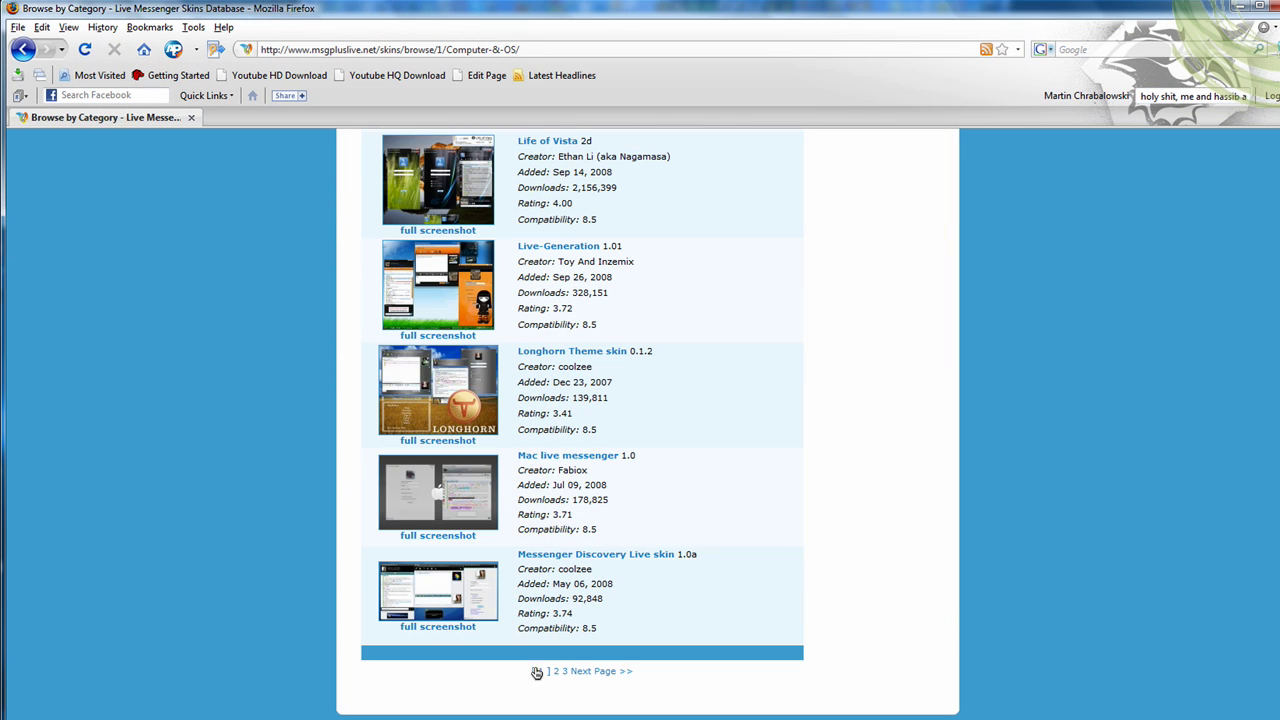
{"action": "left_click", "coordinate": [557, 671]}
{"action": "scroll", "coordinate": [547, 590], "scroll_direction": "down", "scroll_amount": 9}
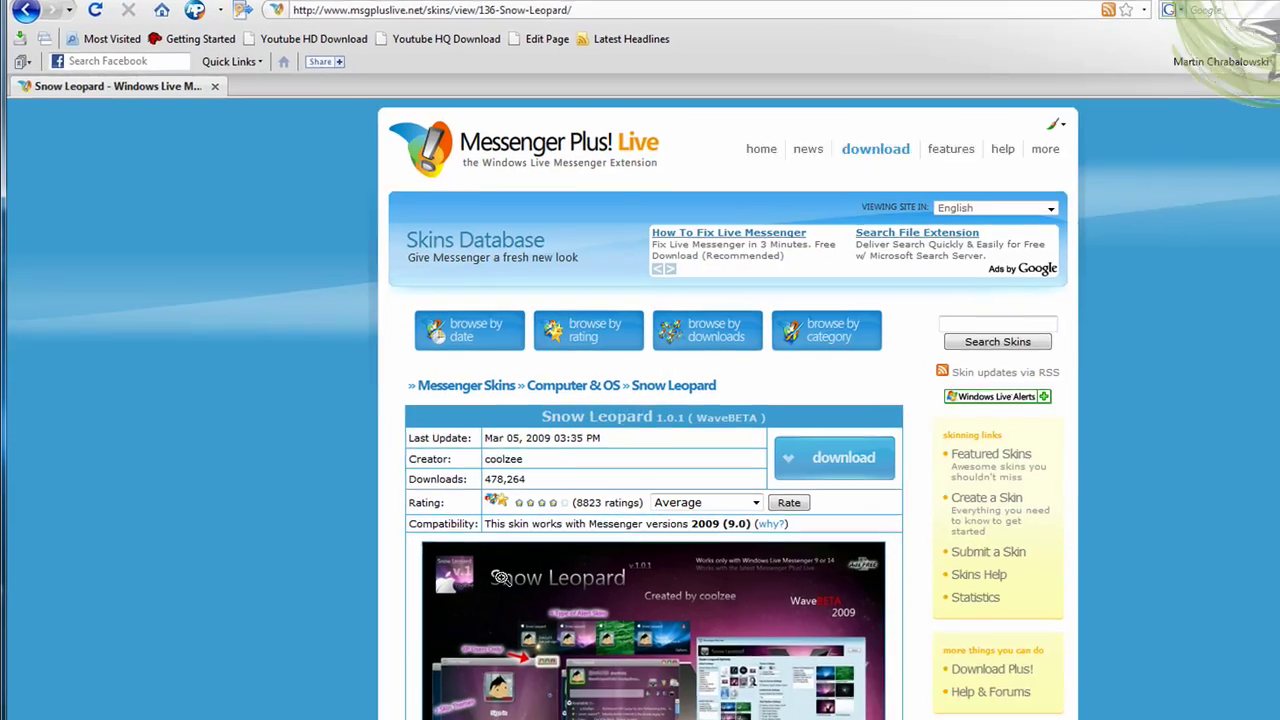
Step: Download the Snow Leopard 1.0.1 (WaveBETA) skin with Messenger Plus! Live Tools and import it, enabling it with a Messenger restart
{"action": "scroll", "coordinate": [500, 578], "scroll_direction": "down", "scroll_amount": 4}
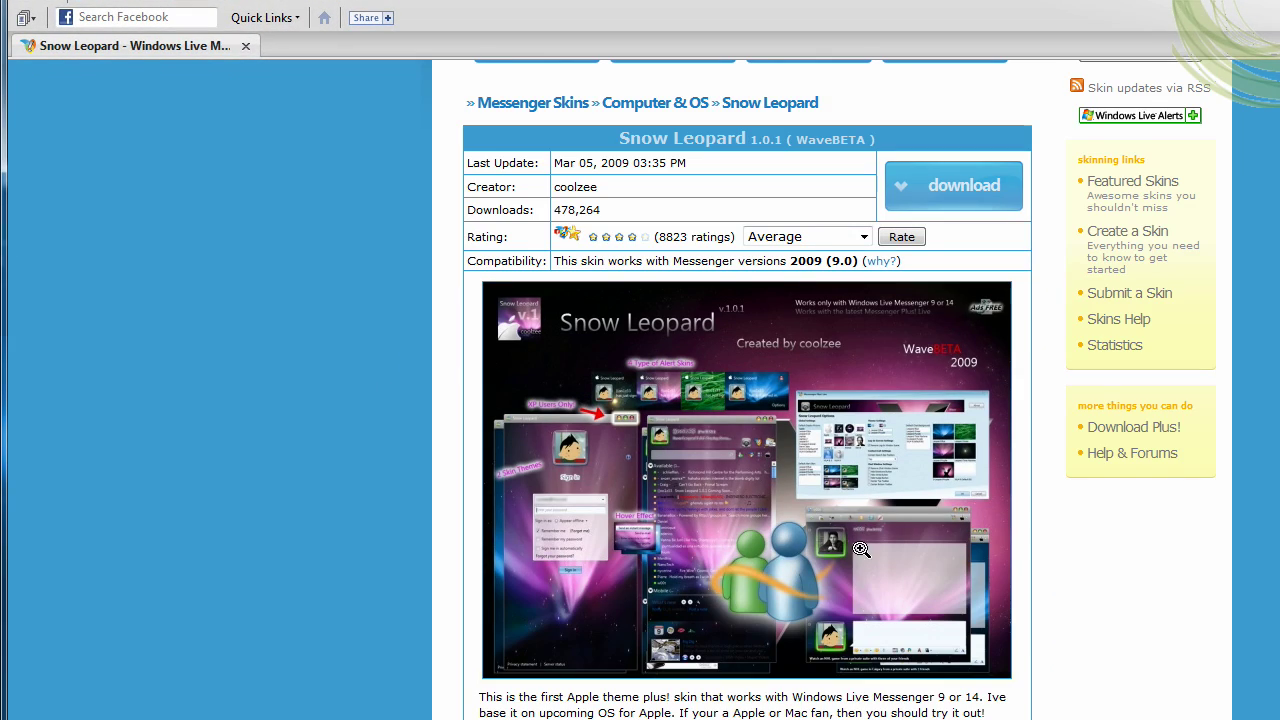
{"action": "scroll", "coordinate": [860, 549], "scroll_direction": "down", "scroll_amount": 3}
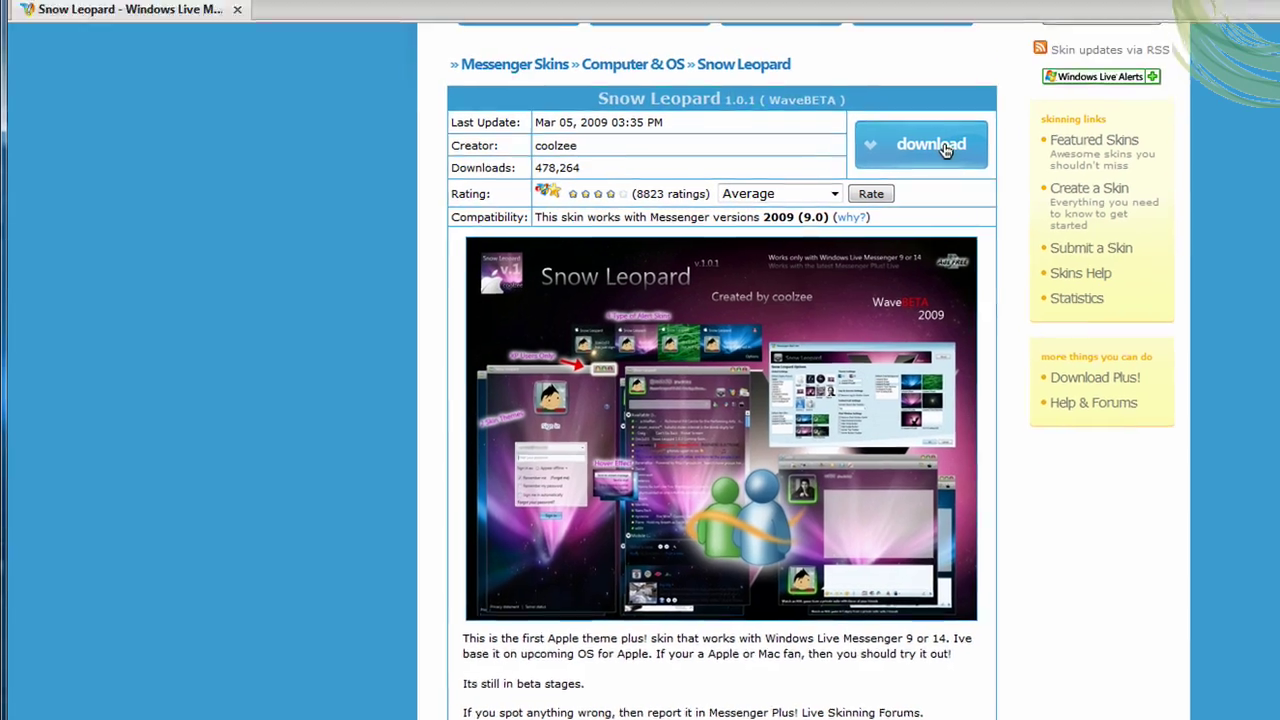
{"action": "left_click", "coordinate": [915, 40]}
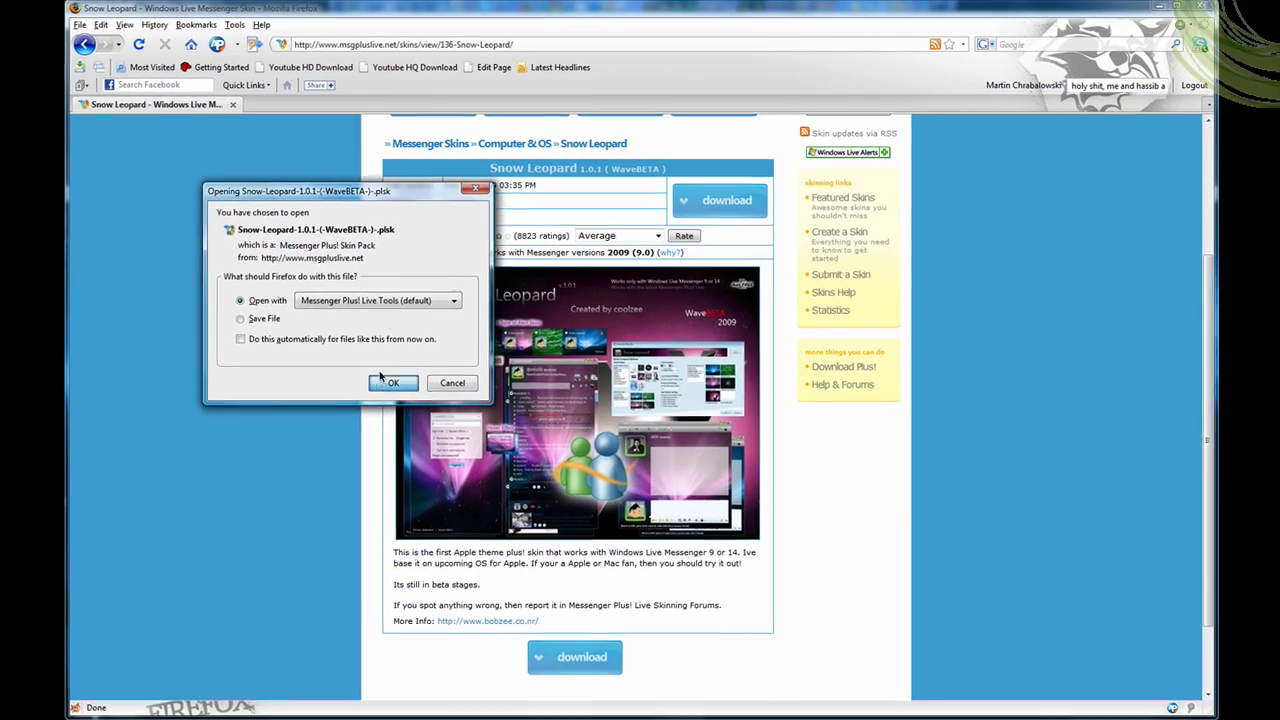
{"action": "left_click", "coordinate": [447, 558]}
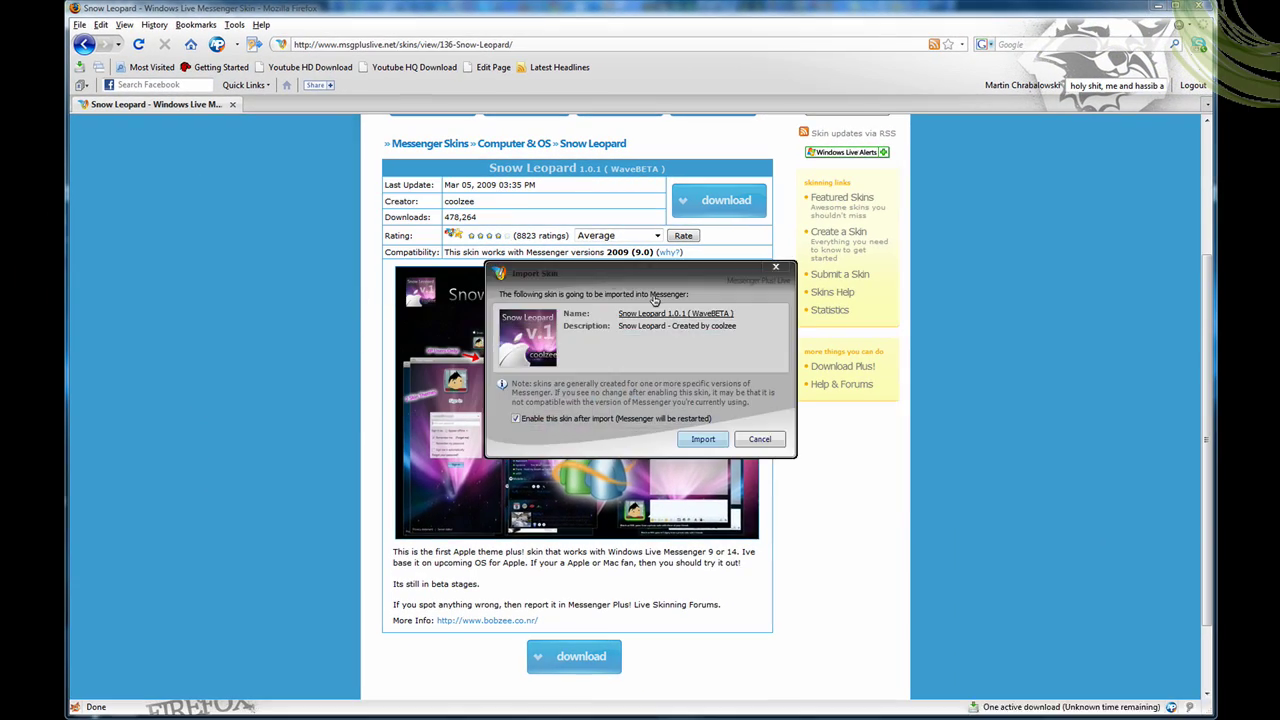
{"action": "left_click", "coordinate": [714, 444]}
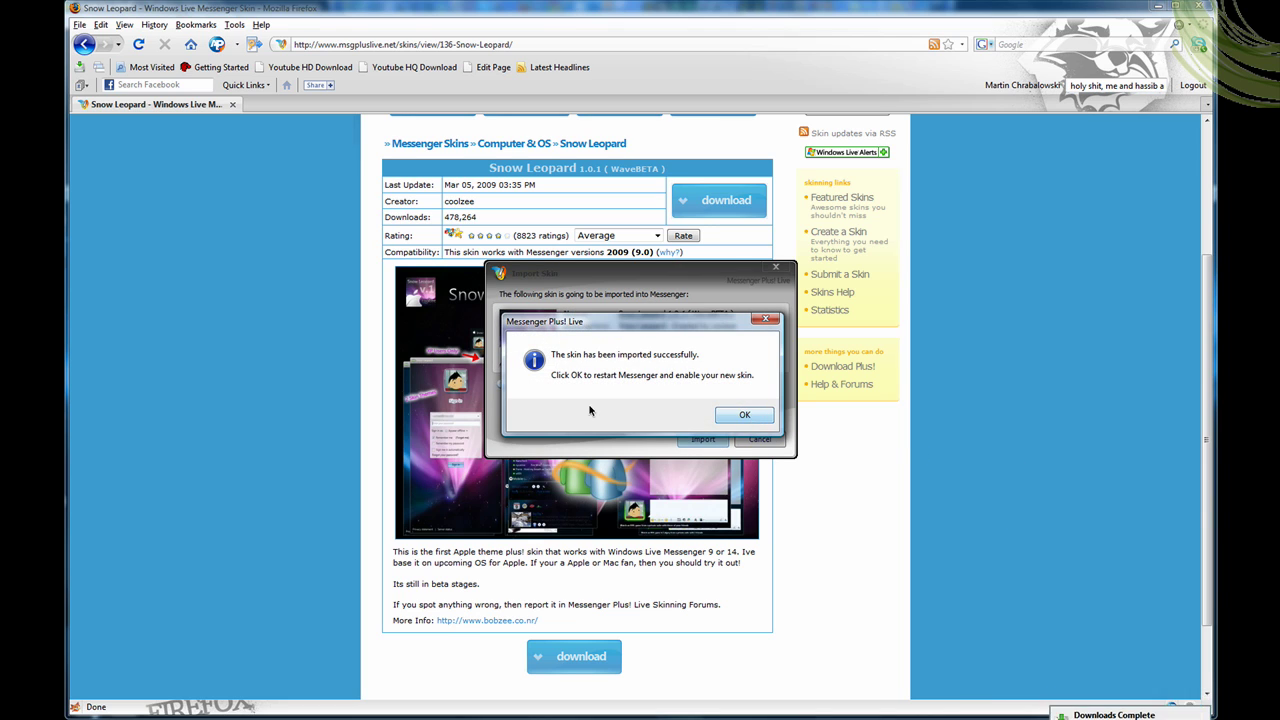
{"action": "left_click", "coordinate": [744, 415]}
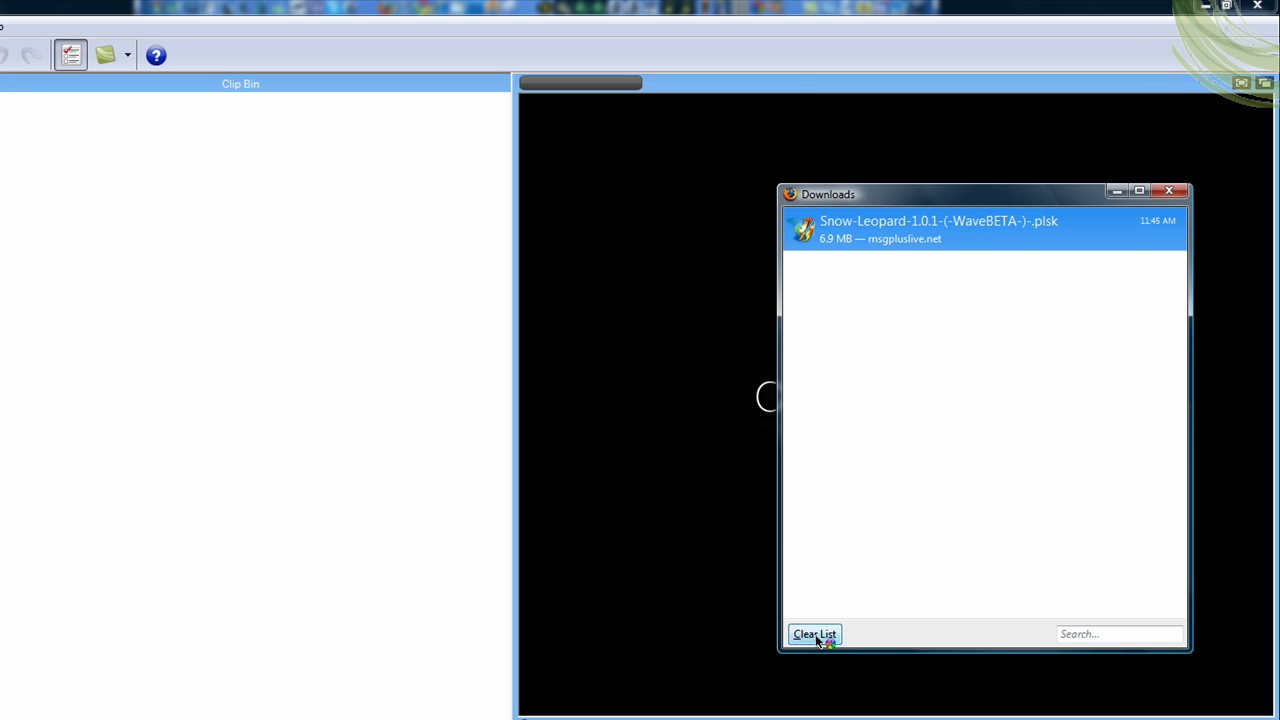
Step: Clear and close the Firefox downloads list, and minimize the Camtasia Studio window
{"action": "left_click", "coordinate": [815, 634]}
{"action": "left_click", "coordinate": [1168, 190]}
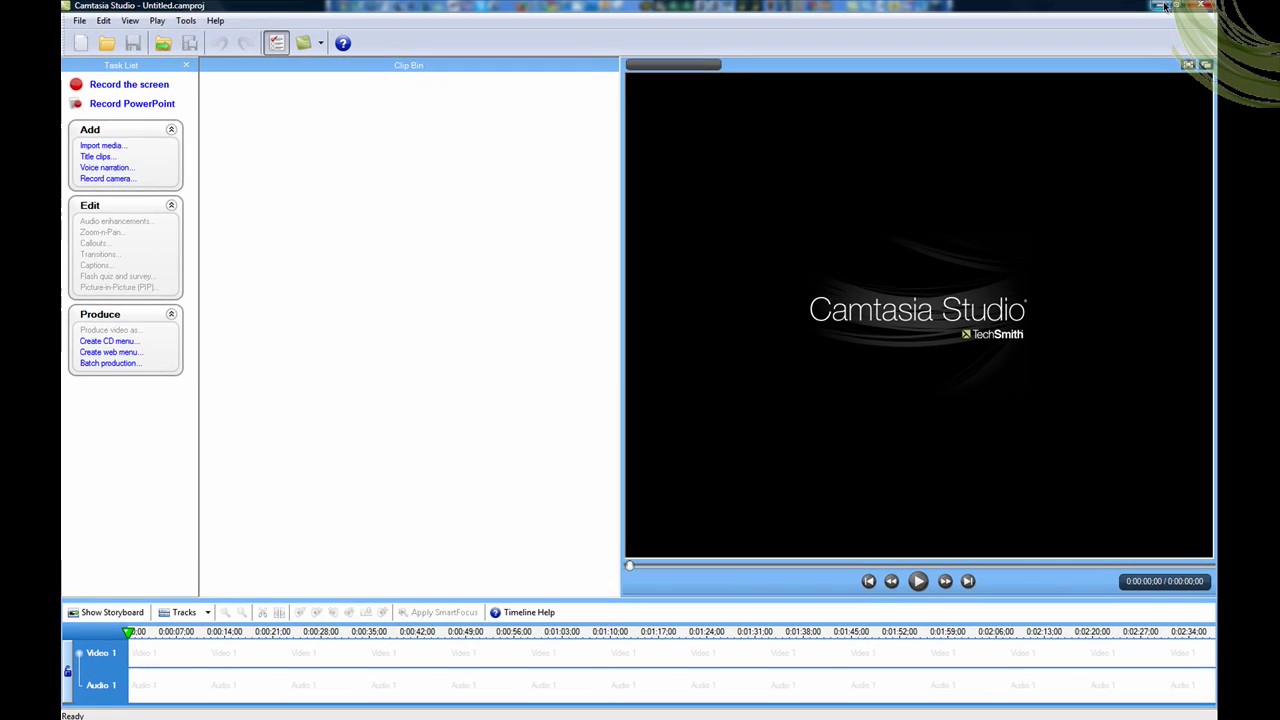
{"action": "left_click", "coordinate": [1162, 6]}
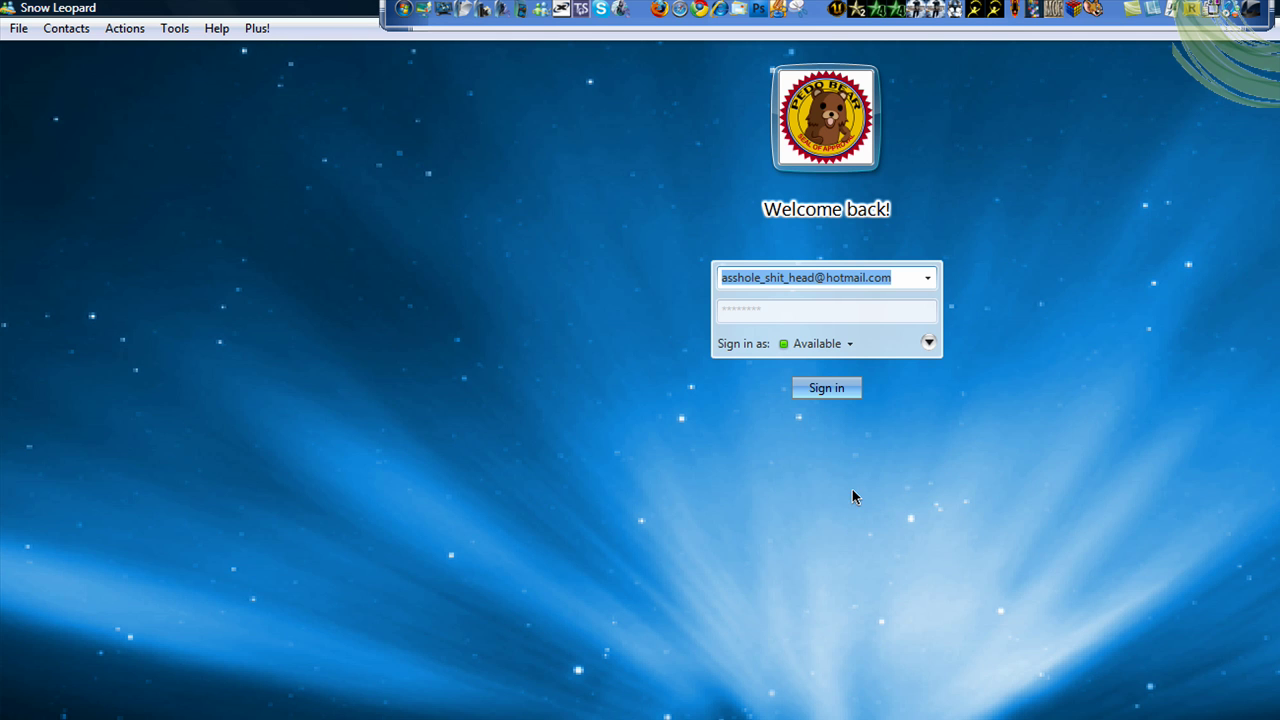
Step: Sign in to Messenger as Available, and dismiss the new-mail alert and the Today window
{"action": "left_click", "coordinate": [846, 389]}
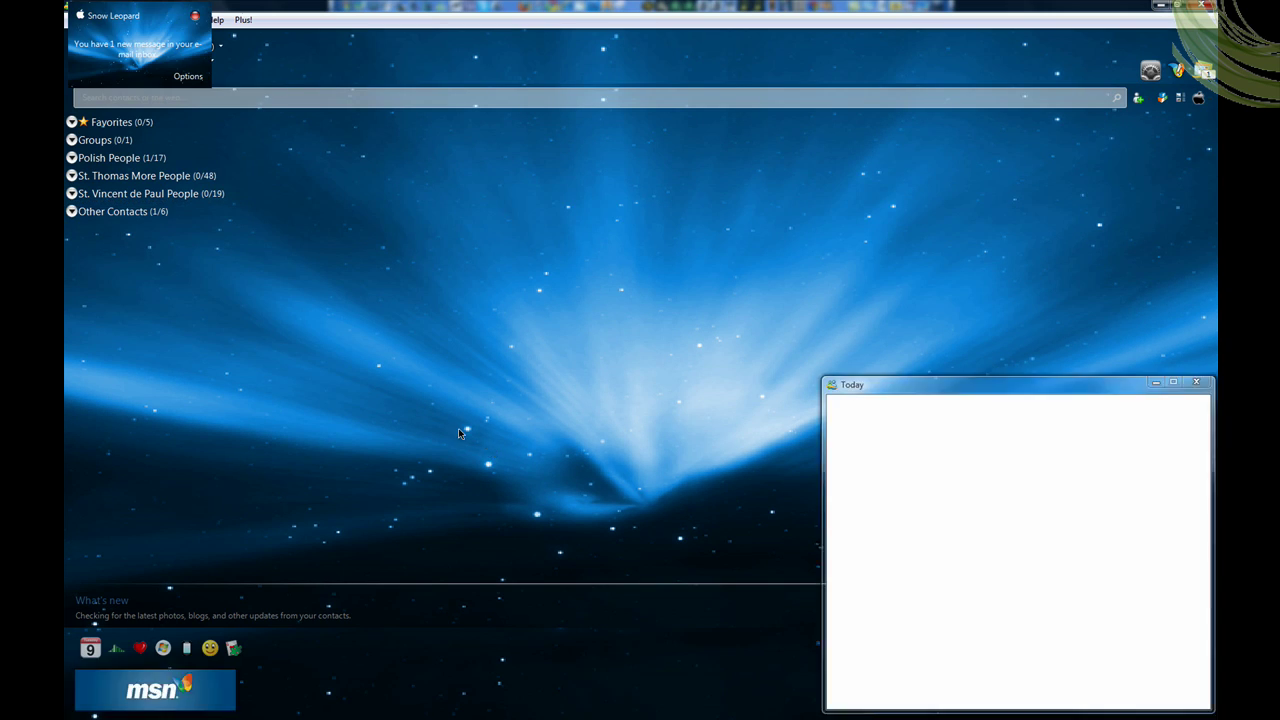
{"action": "left_click", "coordinate": [195, 18]}
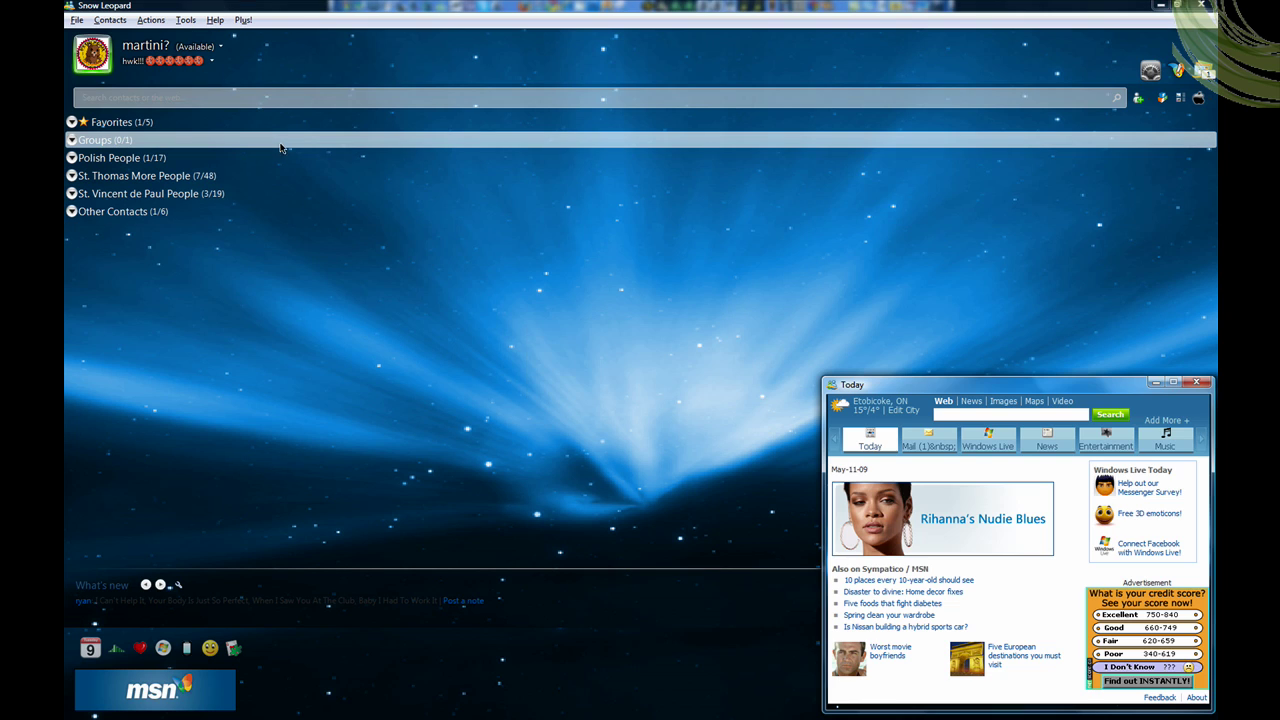
{"action": "left_click", "coordinate": [928, 440]}
{"action": "left_click", "coordinate": [1196, 382]}
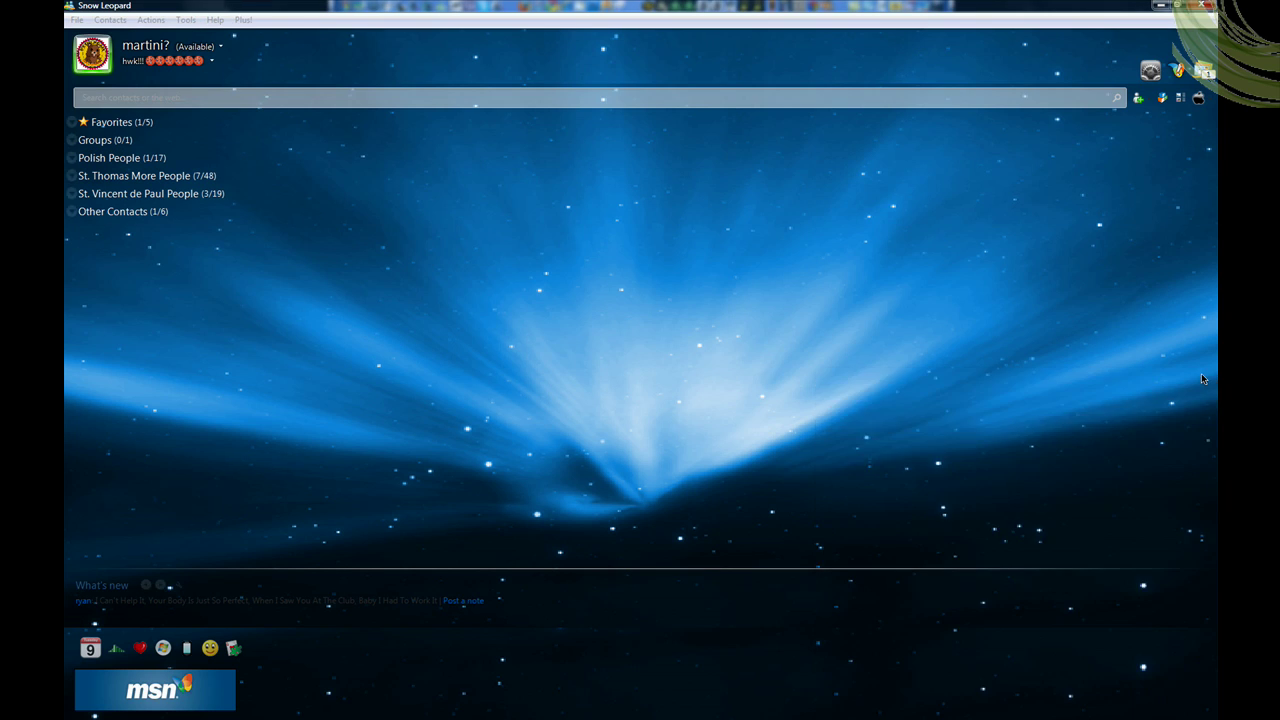
Step: Look over the Snow Leopard skin's options and browse the contacts in the expanded St. Thomas More People group
{"action": "left_click", "coordinate": [1150, 70]}
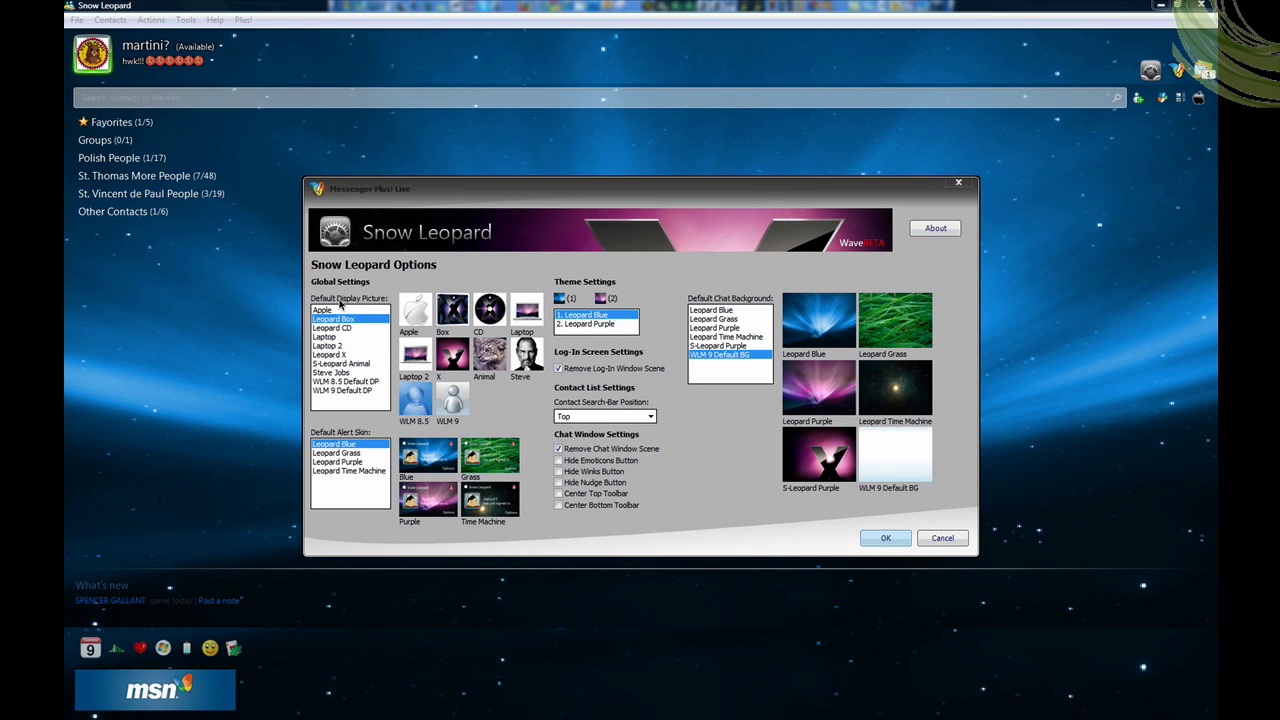
{"action": "key", "text": "Escape"}
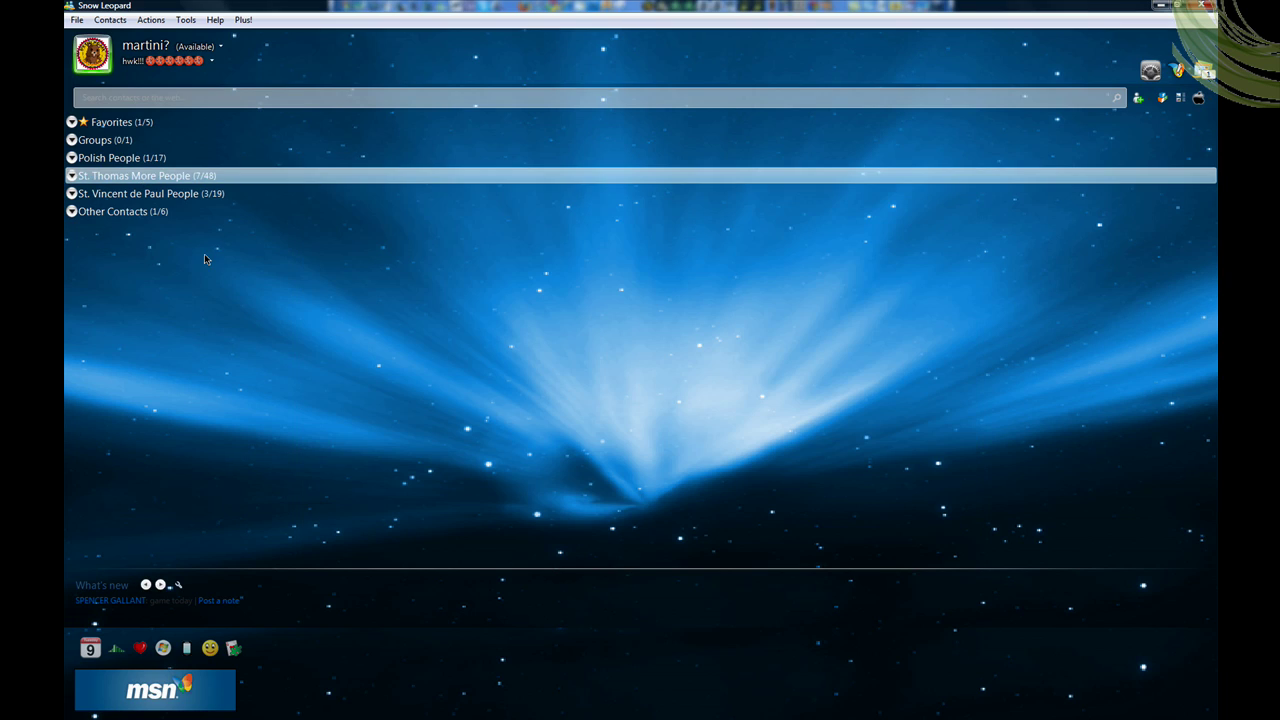
{"action": "key", "text": "Right"}
{"action": "scroll", "coordinate": [680, 383], "scroll_direction": "down", "scroll_amount": 10}
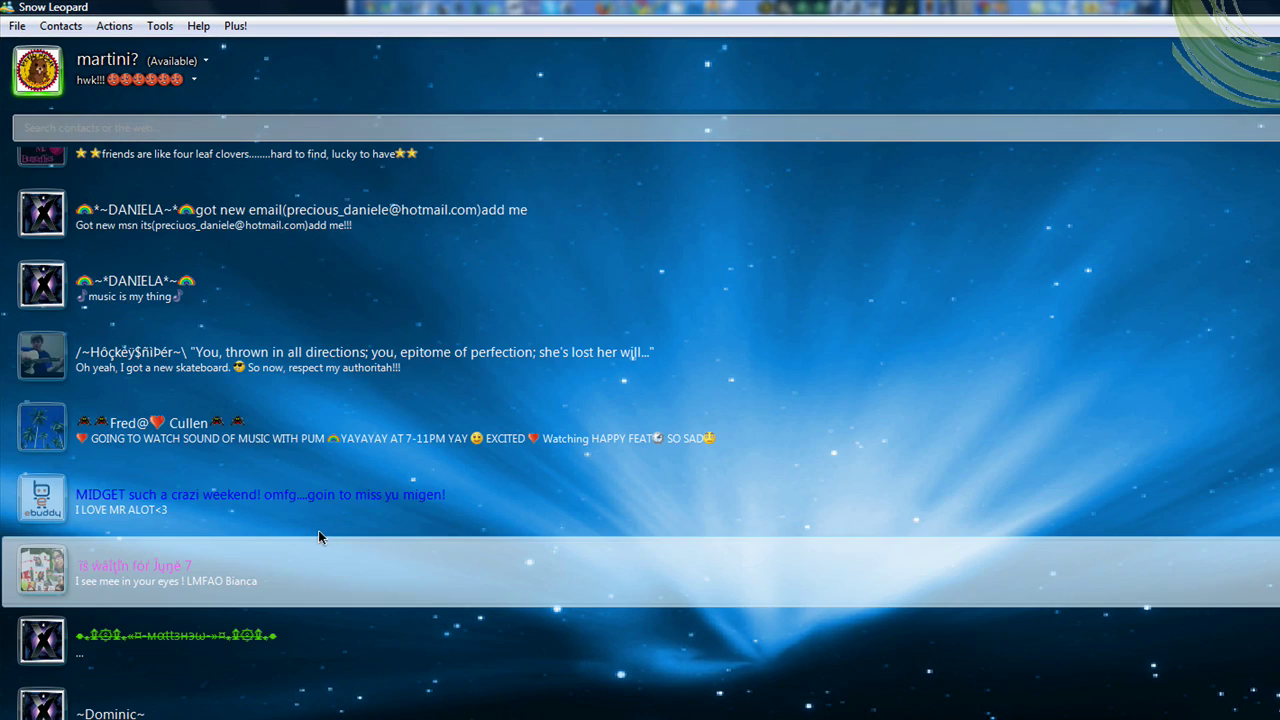
Step: Browse more contacts in the St. Thomas More People group and collapse the group
{"action": "scroll", "coordinate": [318, 537], "scroll_direction": "down", "scroll_amount": 3}
{"action": "scroll", "coordinate": [103, 475], "scroll_direction": "up", "scroll_amount": 12}
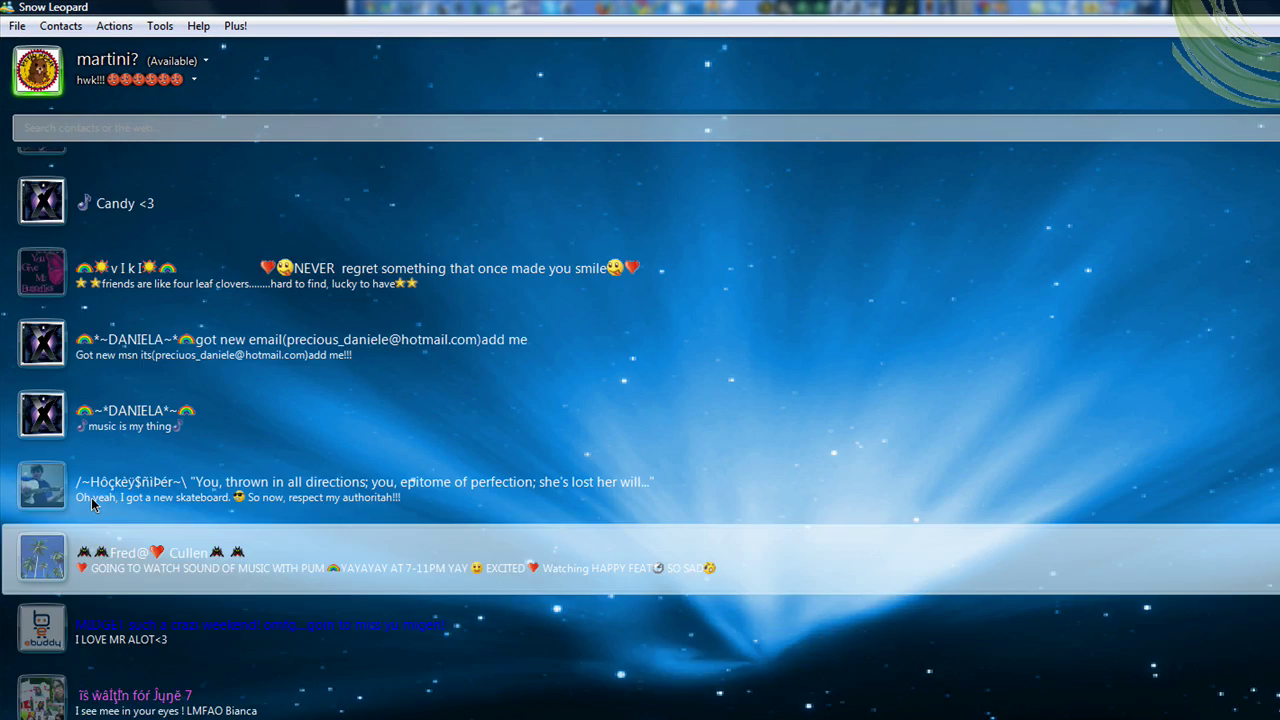
{"action": "key", "text": "Left"}
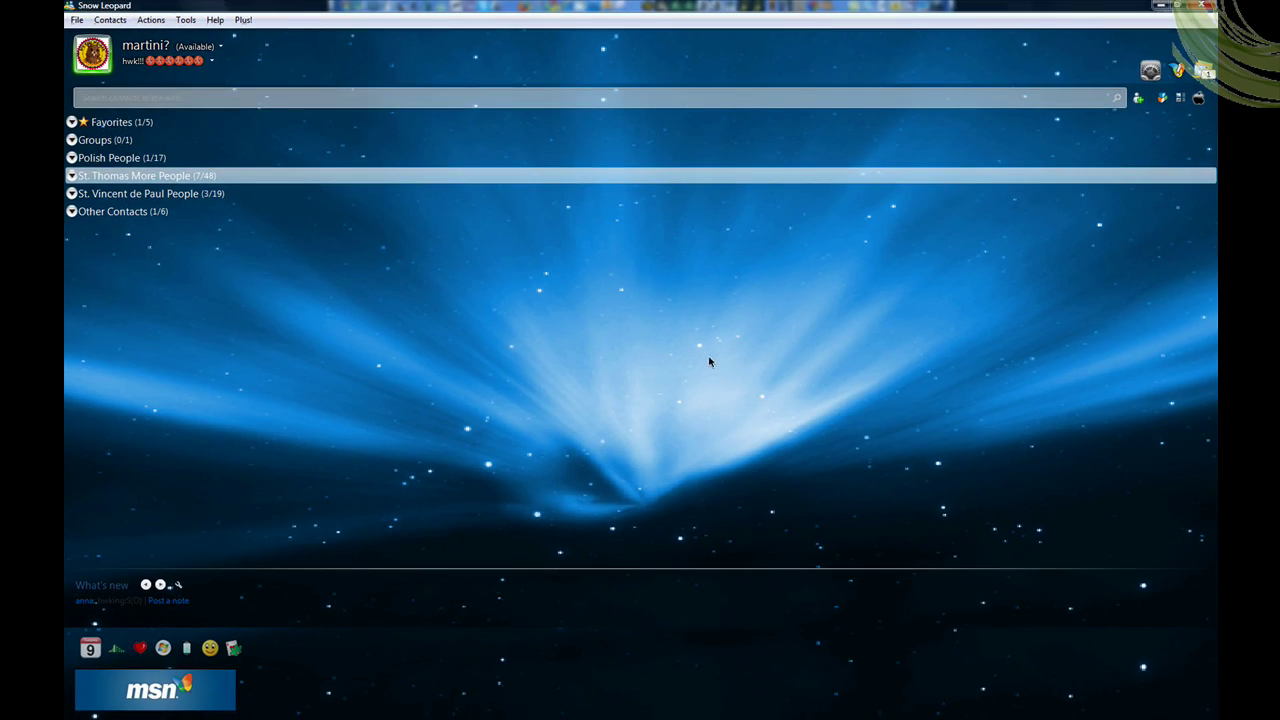
Step: Set the Snow Leopard skin's default alert skin and default chat background to Leopard Blue, and apply the options with a Messenger restart
{"action": "key", "text": "alt+Tab"}
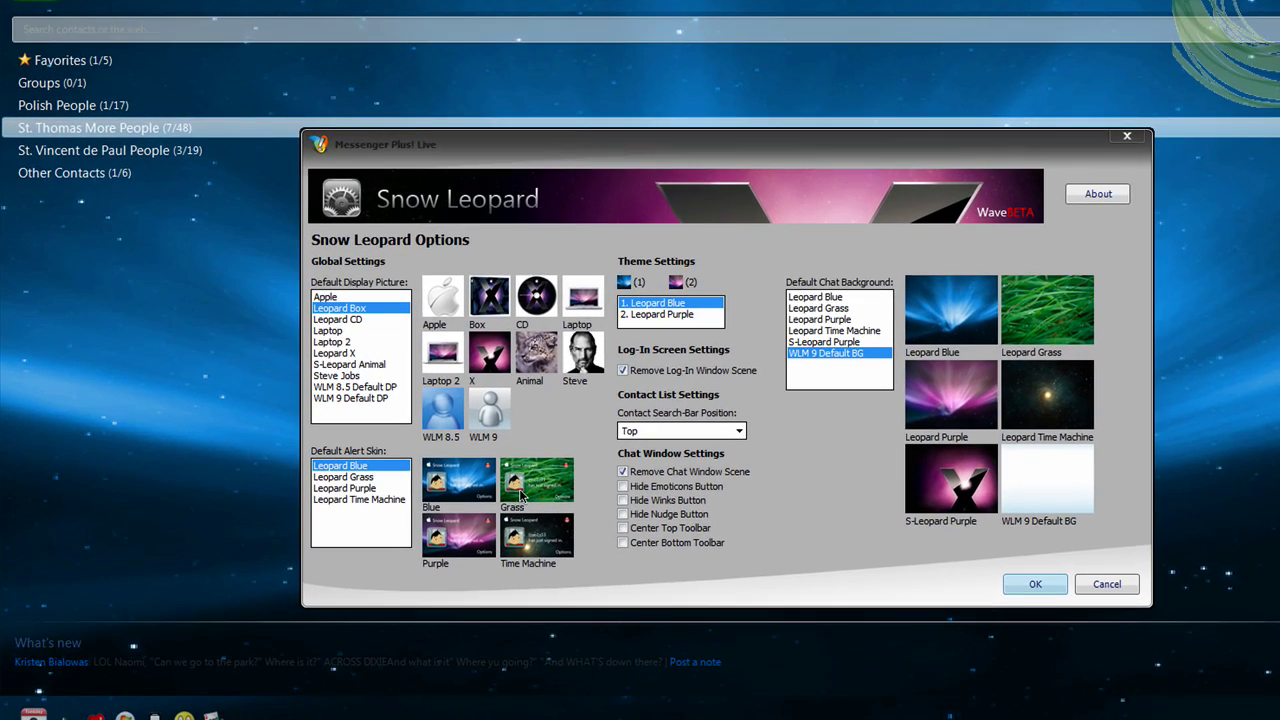
{"action": "left_click", "coordinate": [372, 478]}
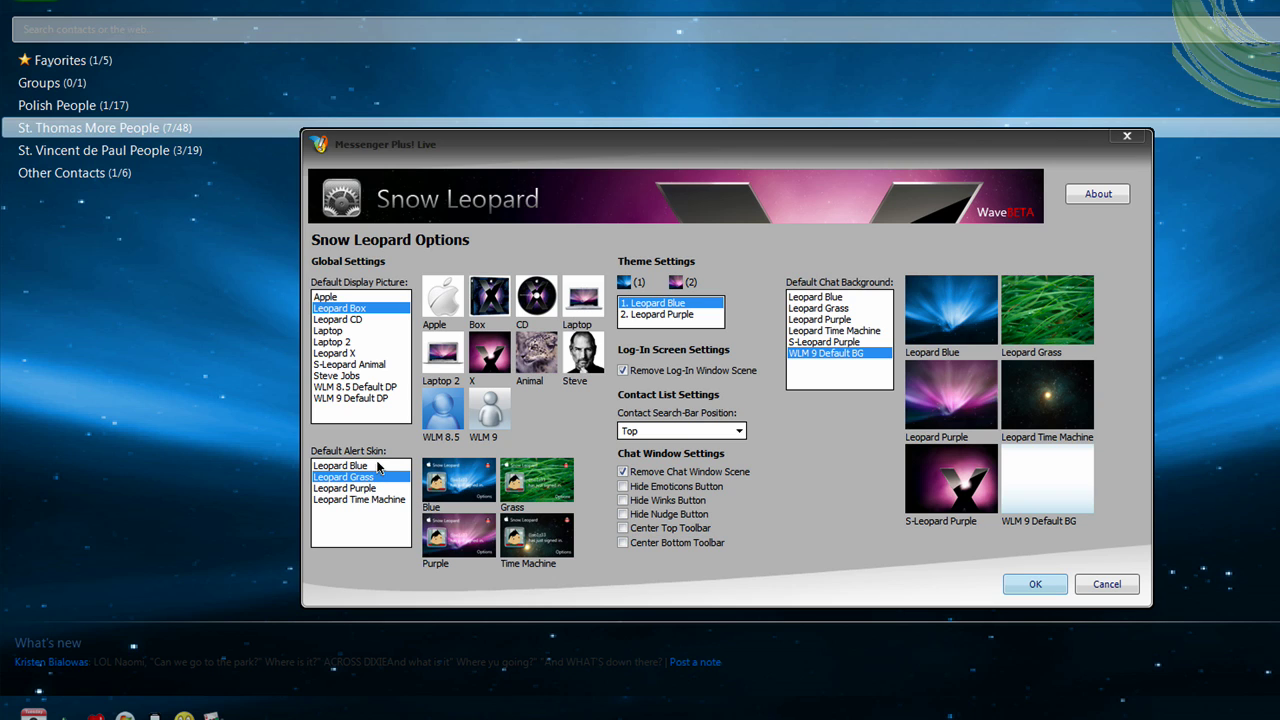
{"action": "left_click", "coordinate": [381, 465]}
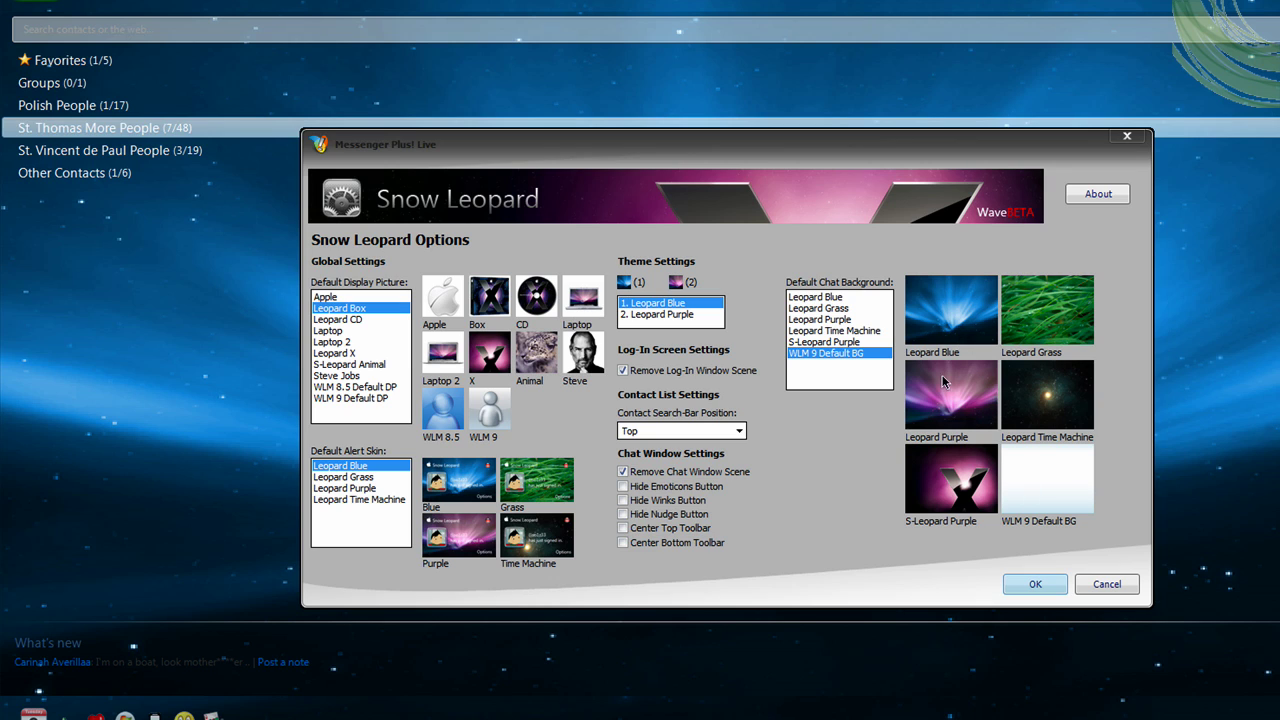
{"action": "left_click", "coordinate": [843, 300]}
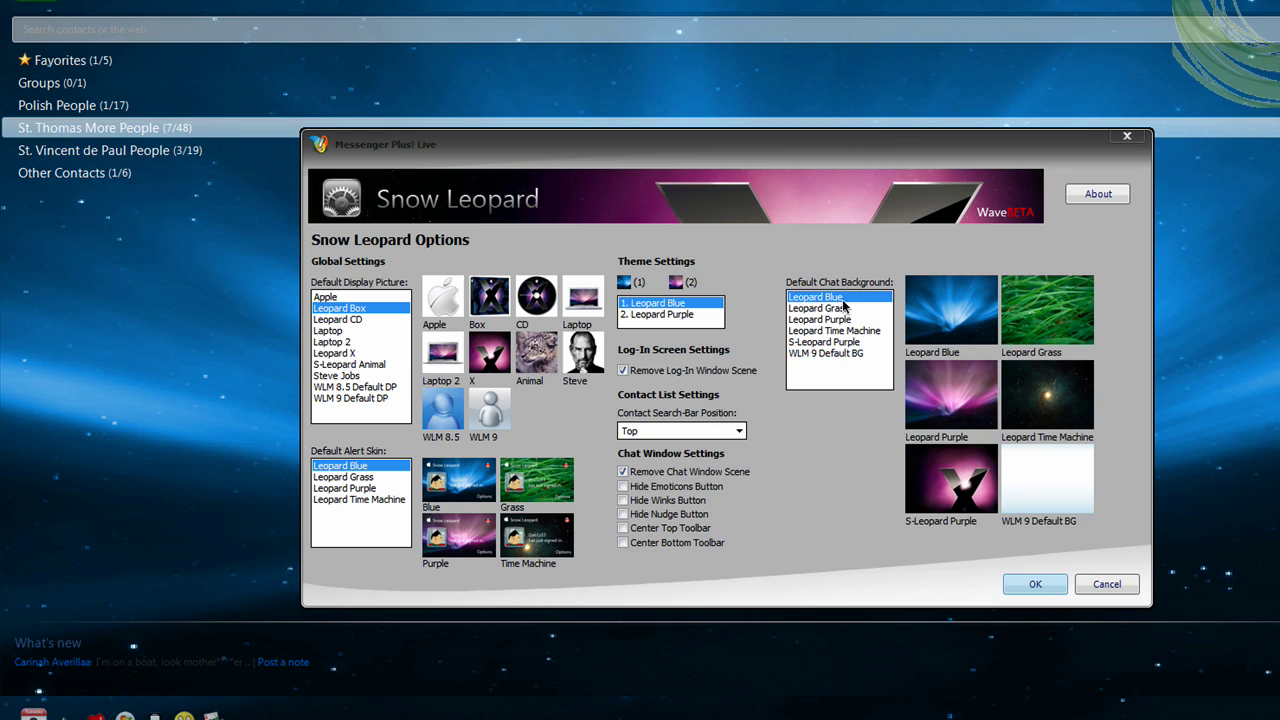
{"action": "left_click", "coordinate": [1048, 580]}
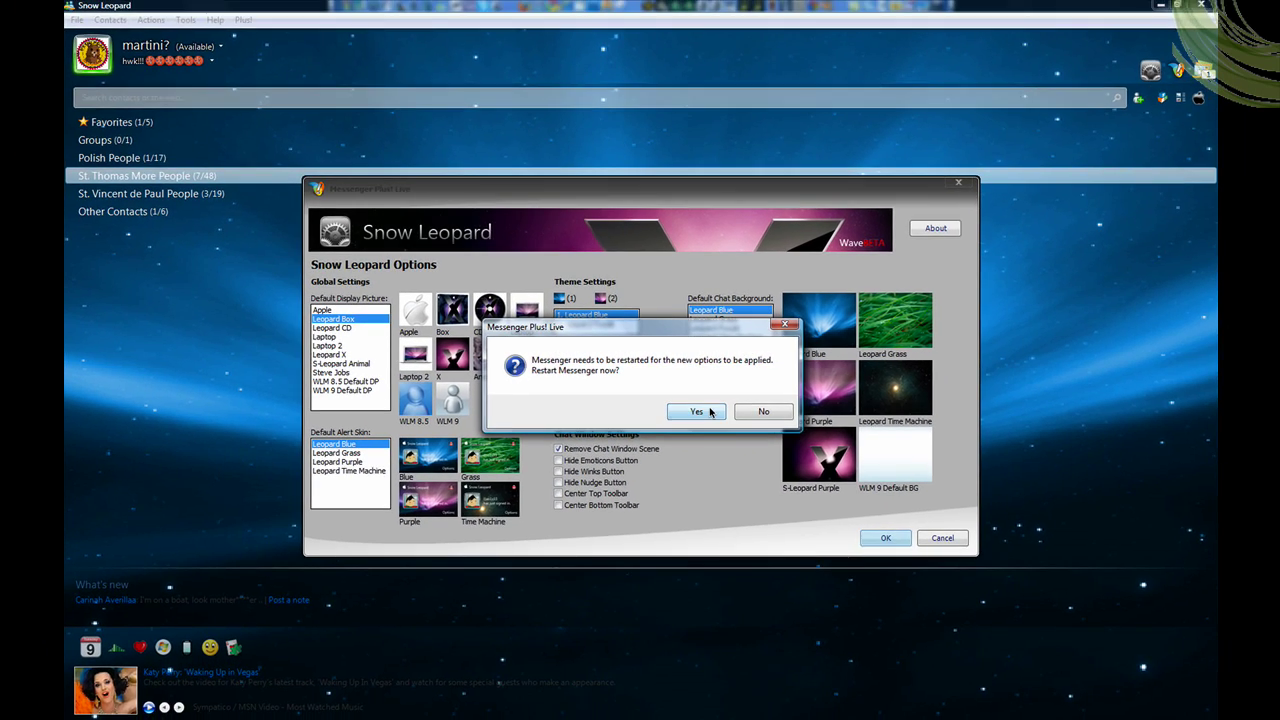
{"action": "left_click", "coordinate": [697, 412]}
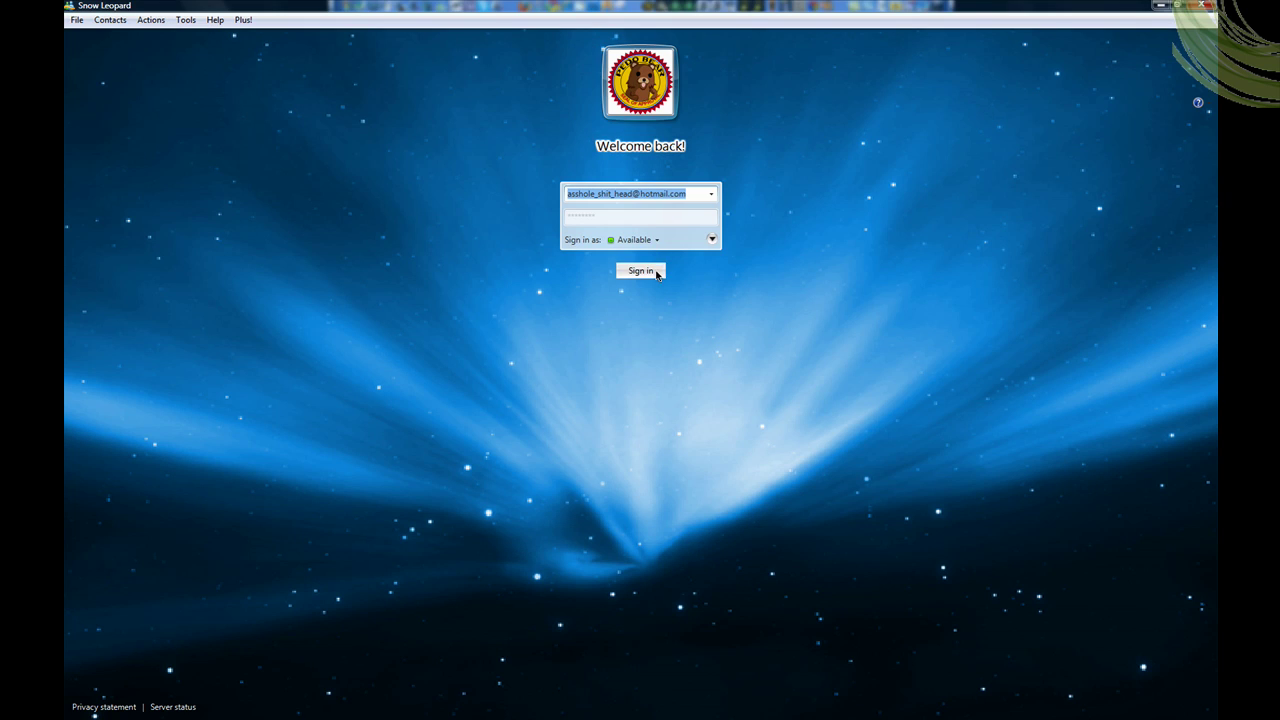
Step: Bring the restarted Messenger window back up and sign in as Available
{"action": "left_click", "coordinate": [656, 271]}
{"action": "left_click", "coordinate": [655, 269]}
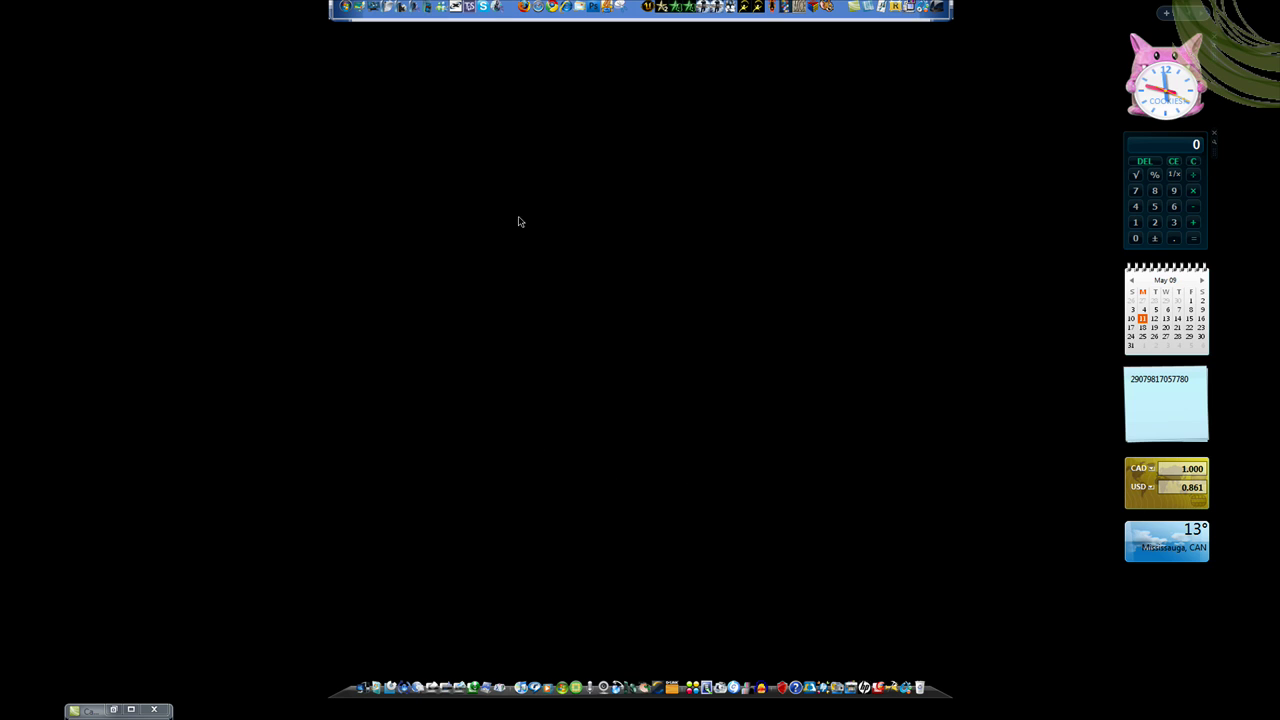
{"action": "left_click", "coordinate": [445, 8]}
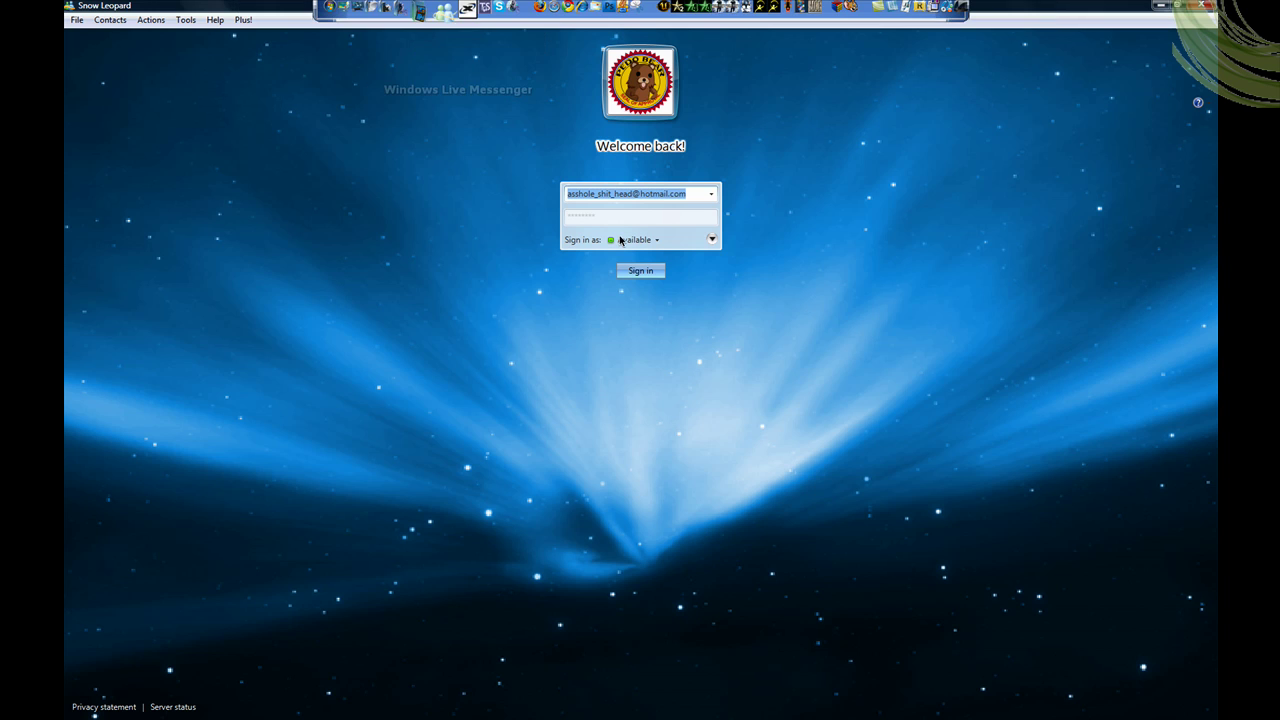
{"action": "left_click", "coordinate": [641, 272]}
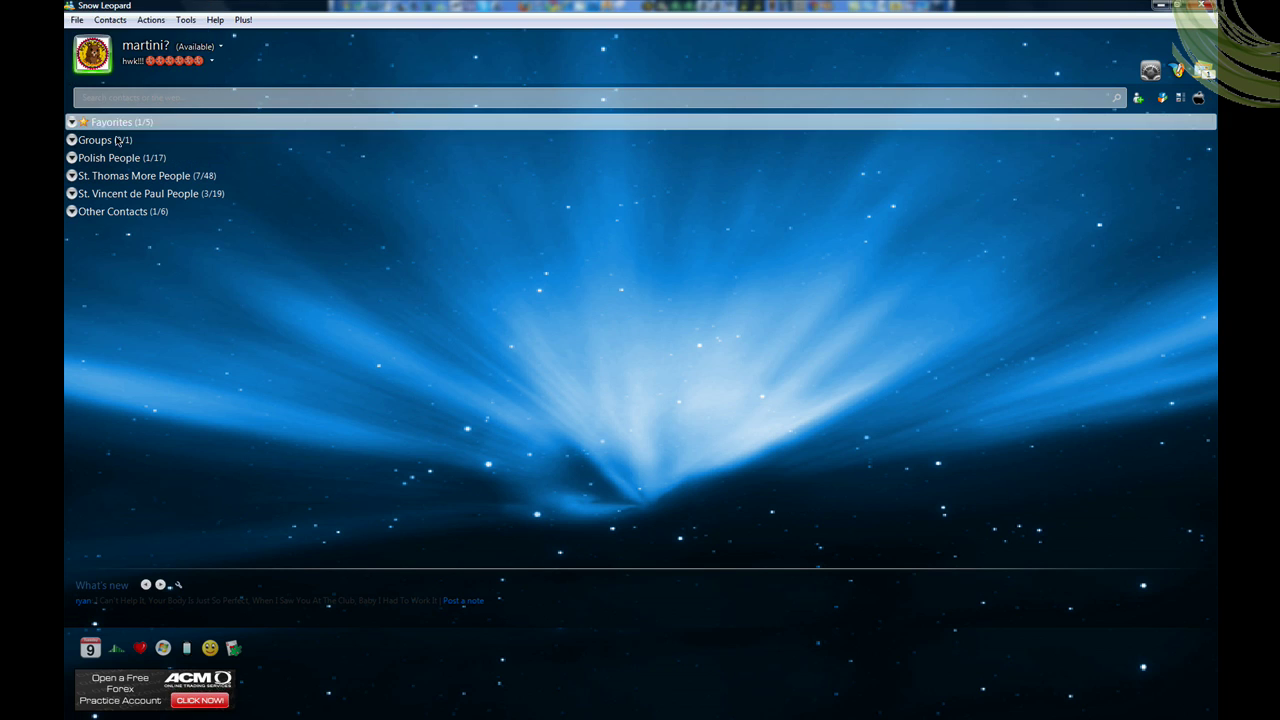
Step: Expand the Favorites group, open a chat with the away contact to view the skinned conversation window, and collapse the group
{"action": "left_click", "coordinate": [105, 122]}
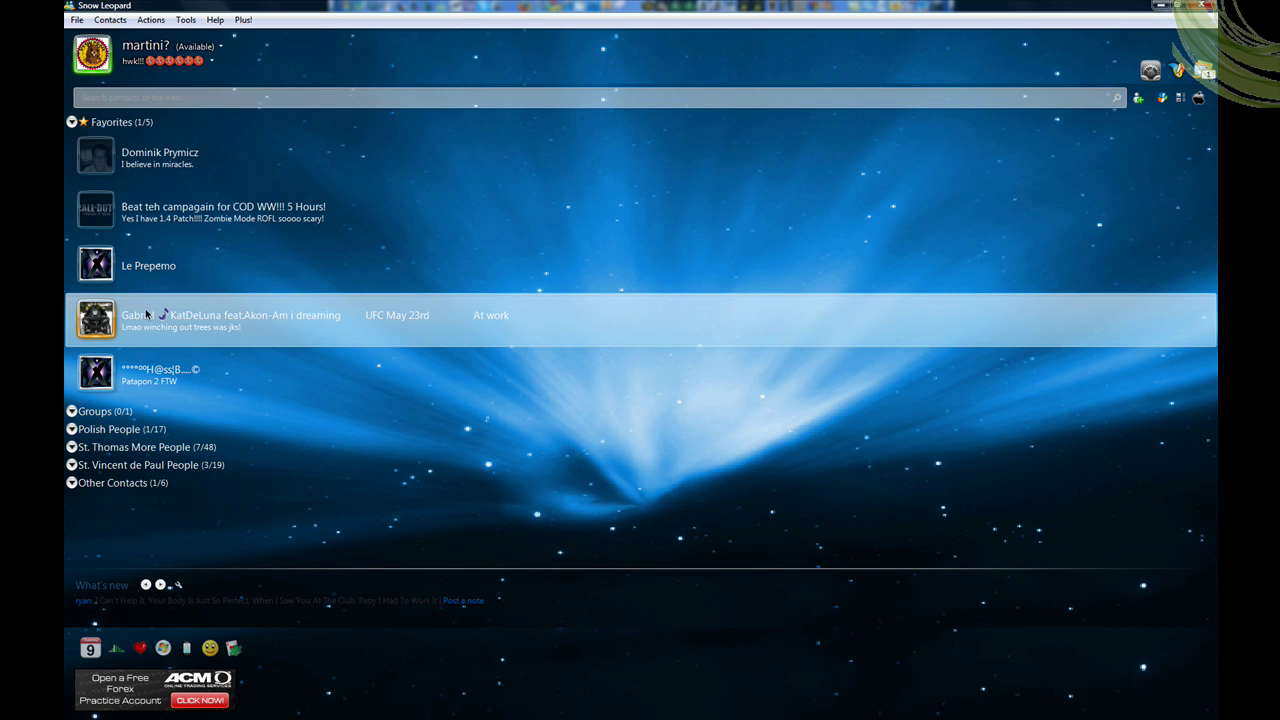
{"action": "double_click", "coordinate": [338, 326]}
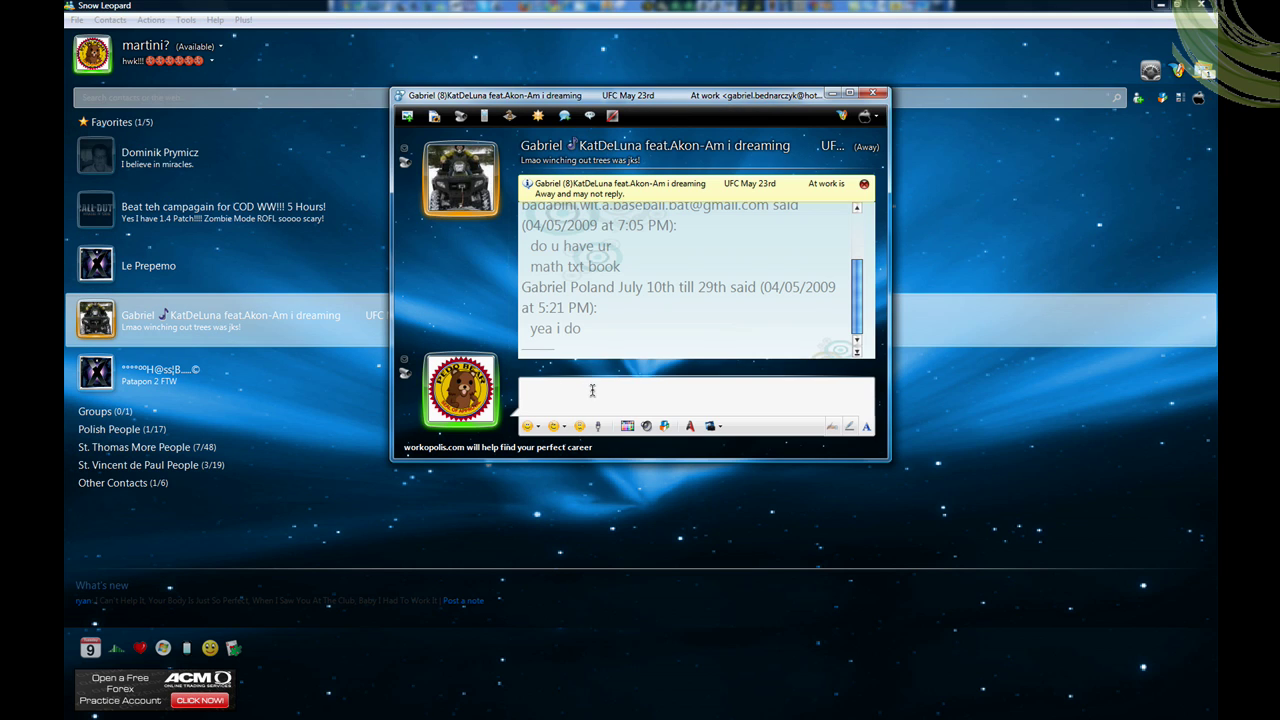
{"action": "left_click", "coordinate": [200, 123]}
{"action": "left_click", "coordinate": [200, 123]}
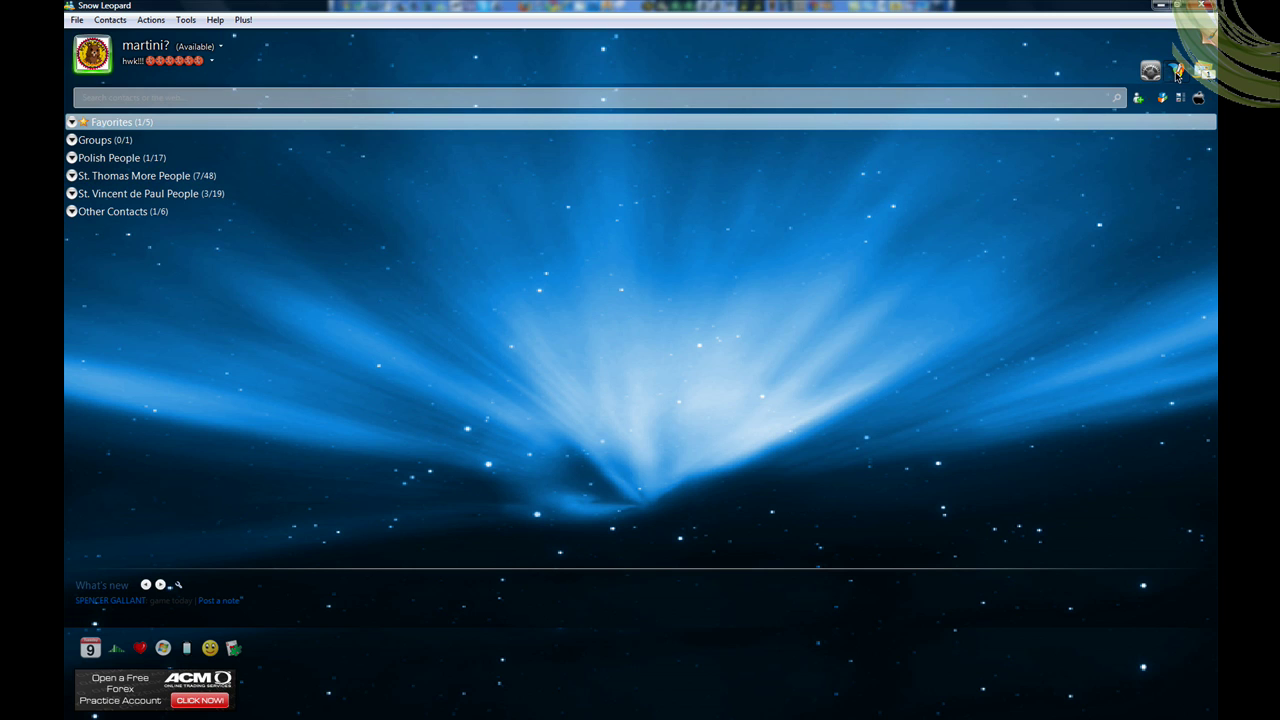
Step: Look through the General, Messenger and Conversations preferences of Messenger Plus! Live and close them without changes
{"action": "left_click", "coordinate": [1178, 71]}
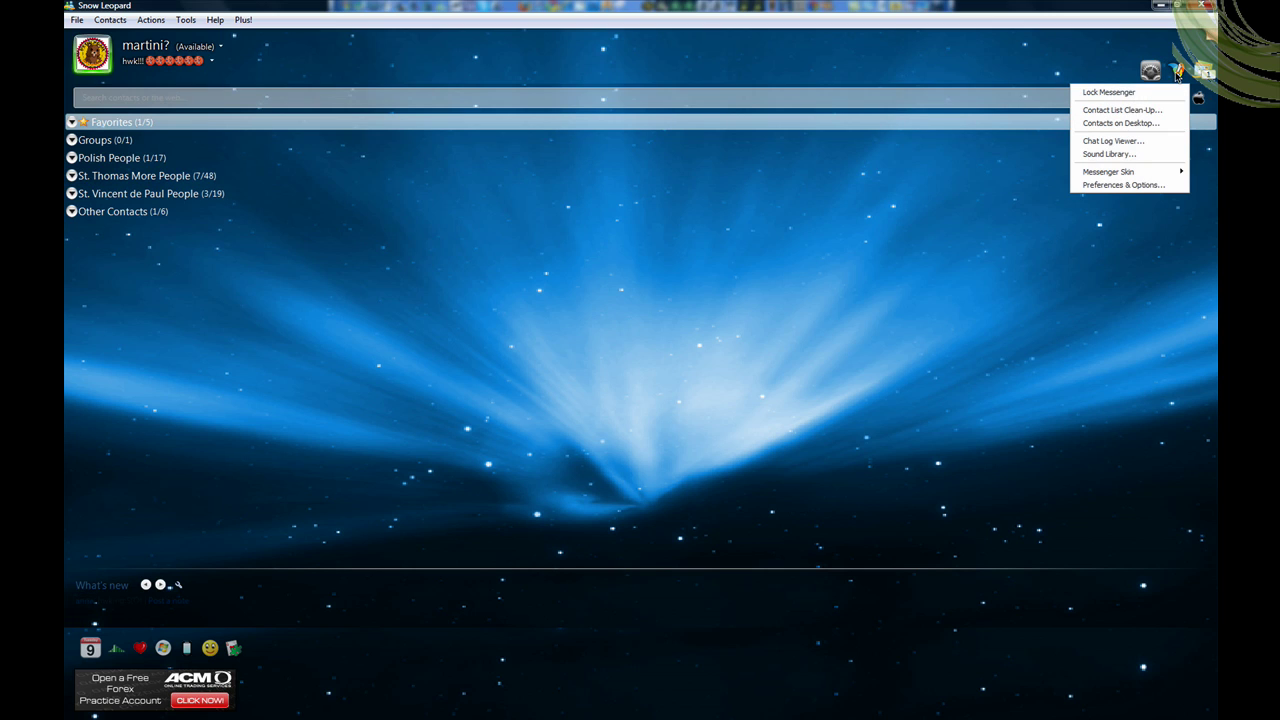
{"action": "left_click", "coordinate": [1148, 185]}
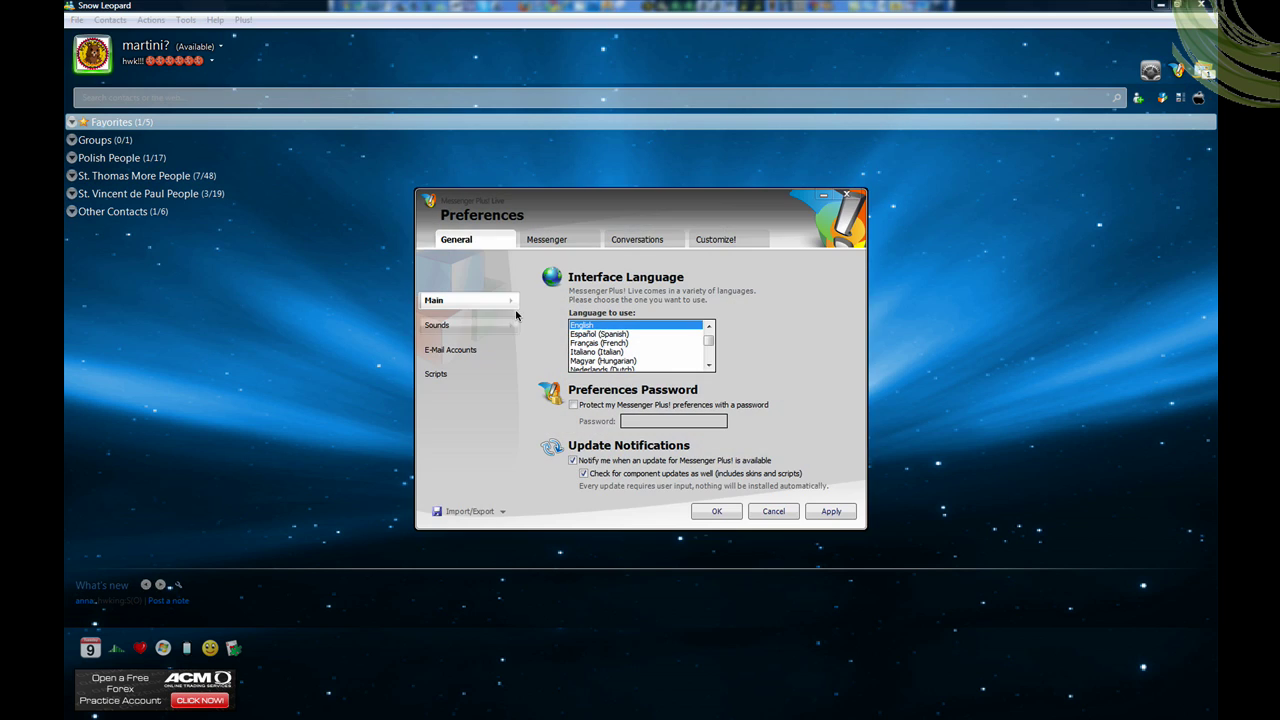
{"action": "left_click", "coordinate": [566, 242]}
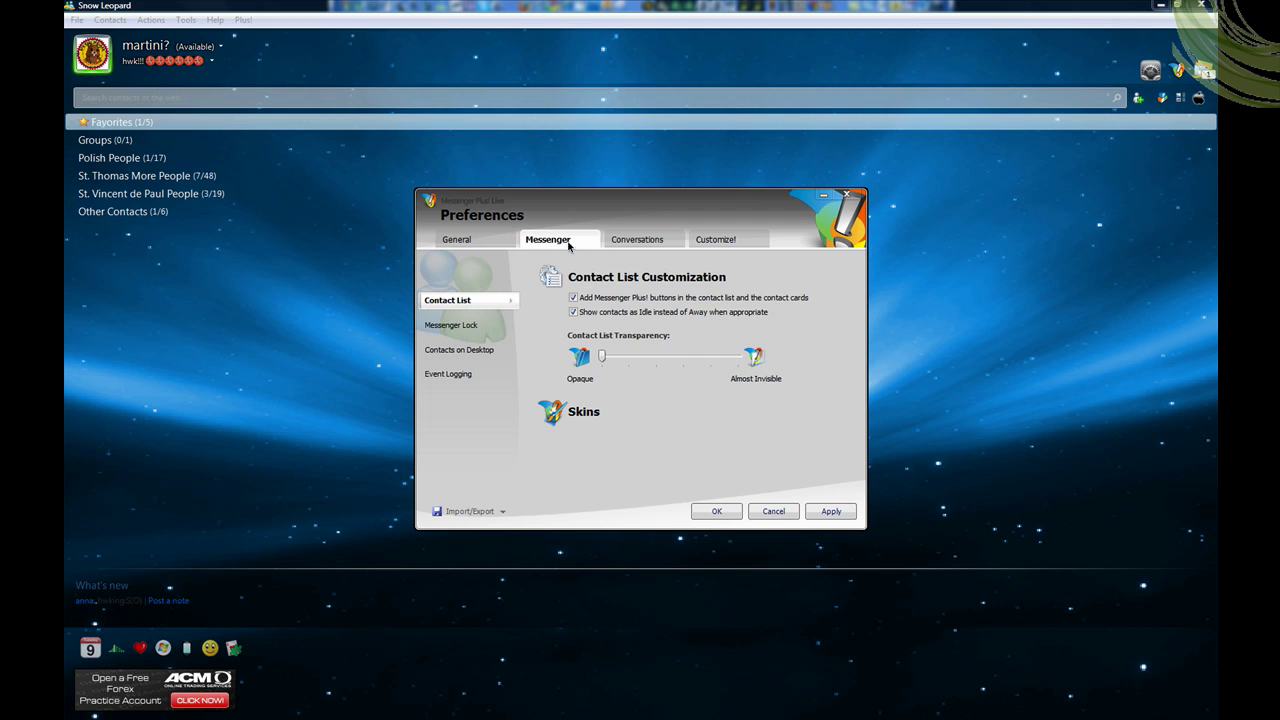
{"action": "left_click", "coordinate": [637, 240]}
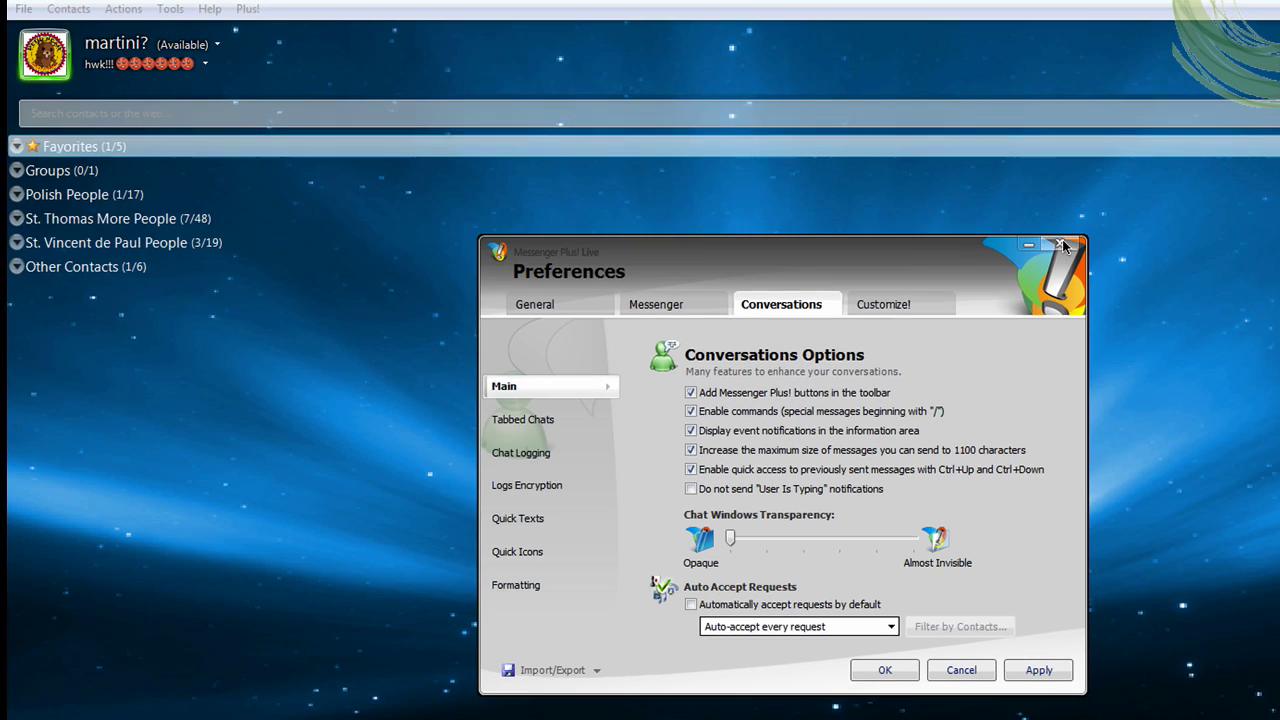
{"action": "left_click", "coordinate": [1086, 249]}
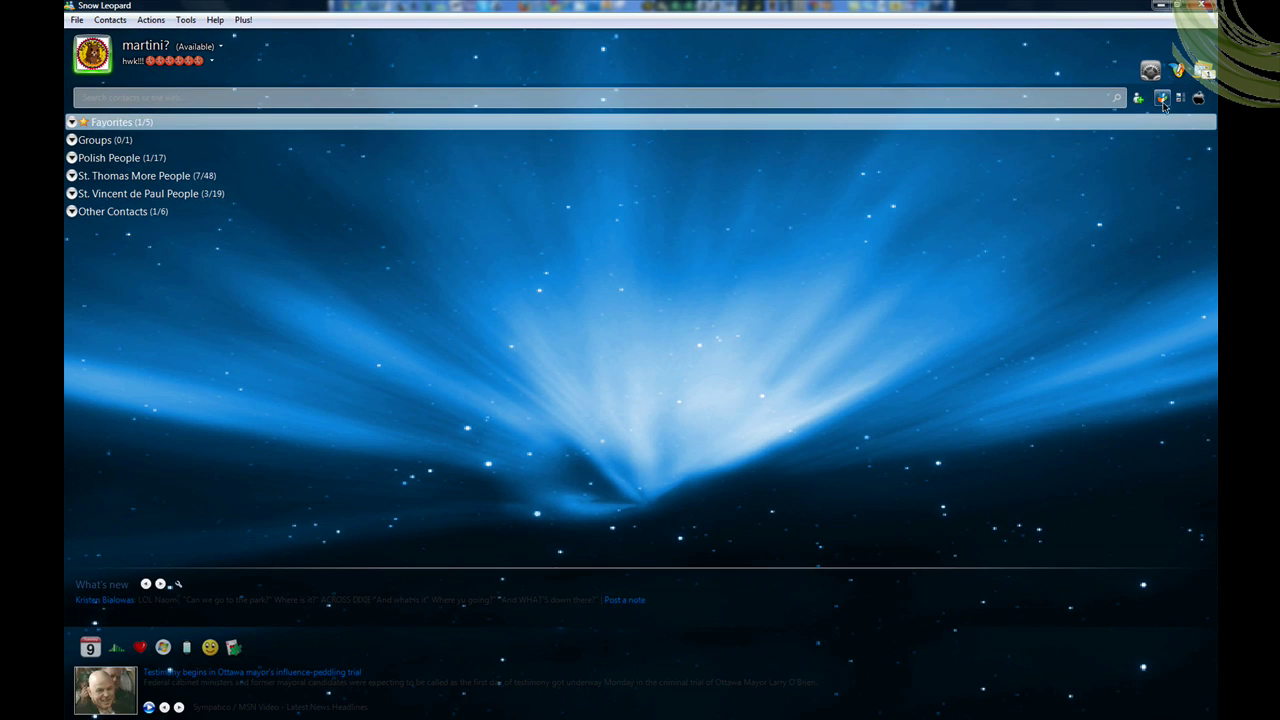
Step: Show the Messenger Plus! script commands available from the contact list
{"action": "left_click", "coordinate": [1162, 100]}
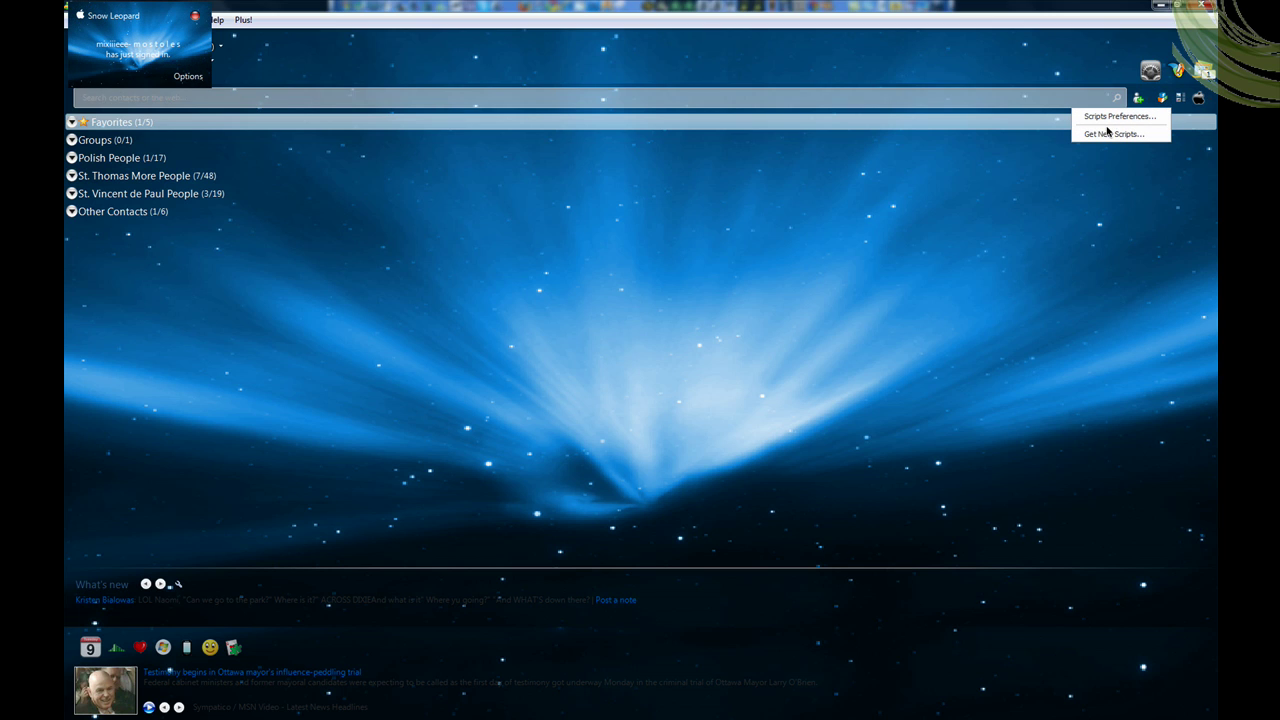